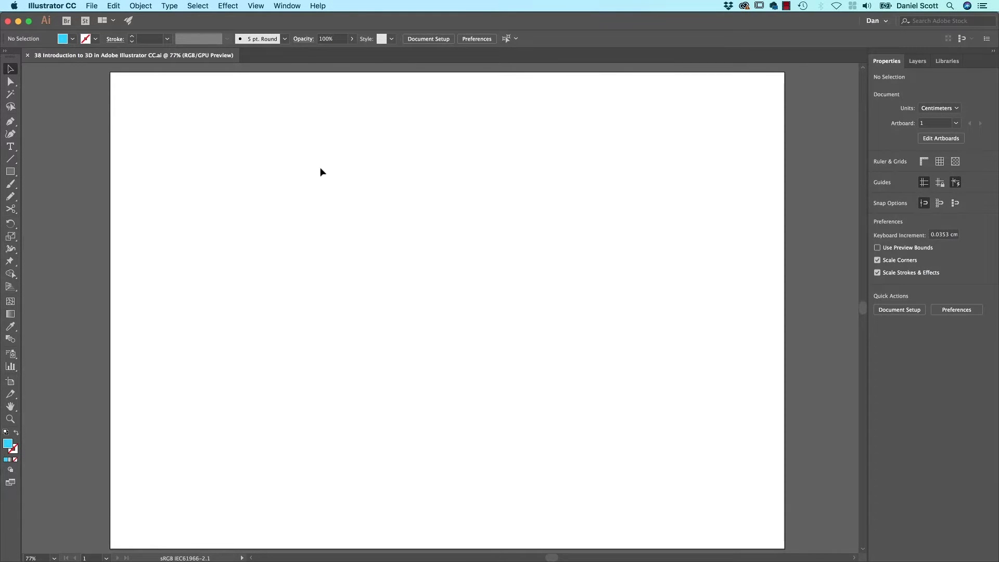
Step: Create an X text object in Rocketfont near the middle of the artboard
{"action": "left_click", "coordinate": [10, 146]}
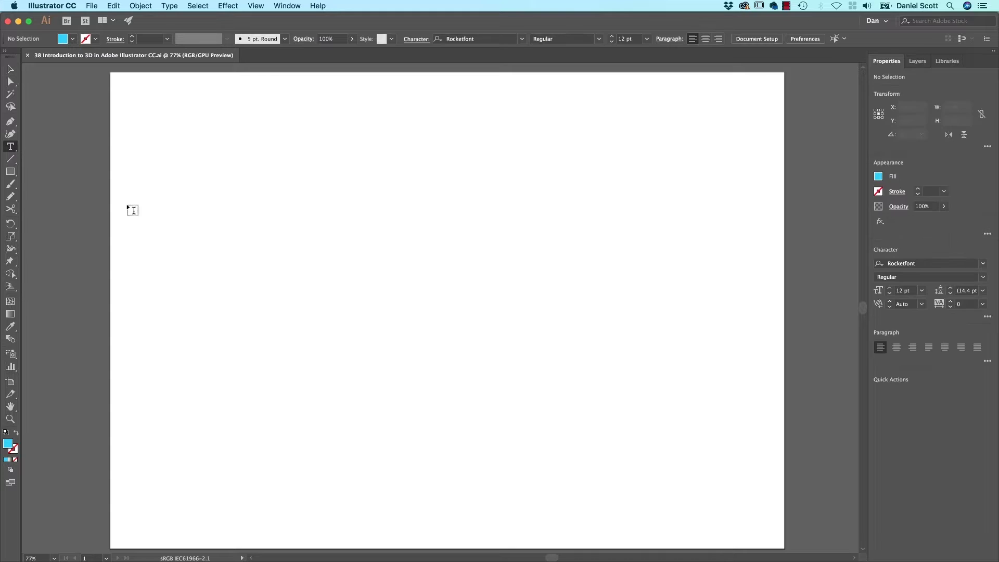
{"action": "left_click", "coordinate": [387, 275]}
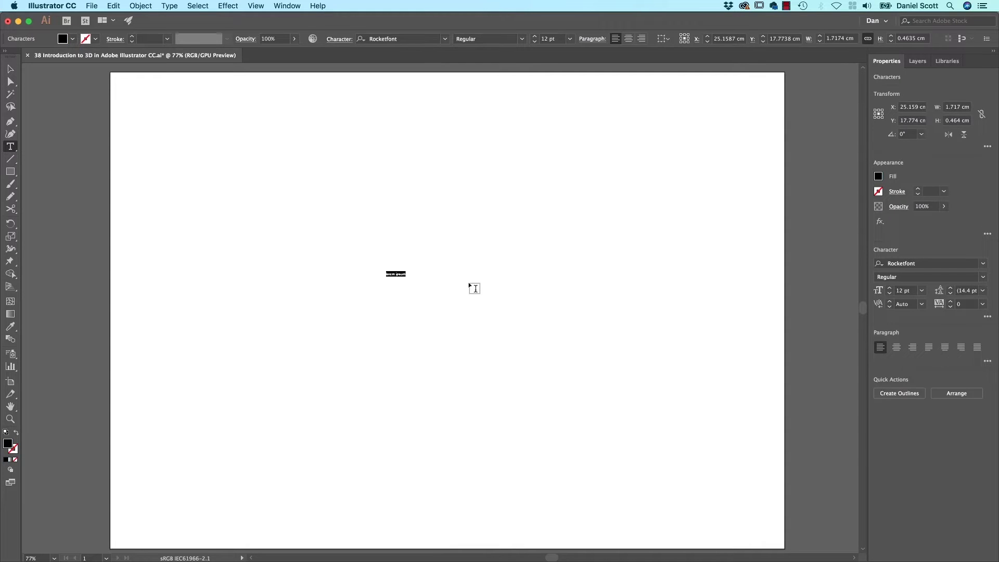
{"action": "key", "text": "BackSpace"}
{"action": "left_click", "coordinate": [11, 69]}
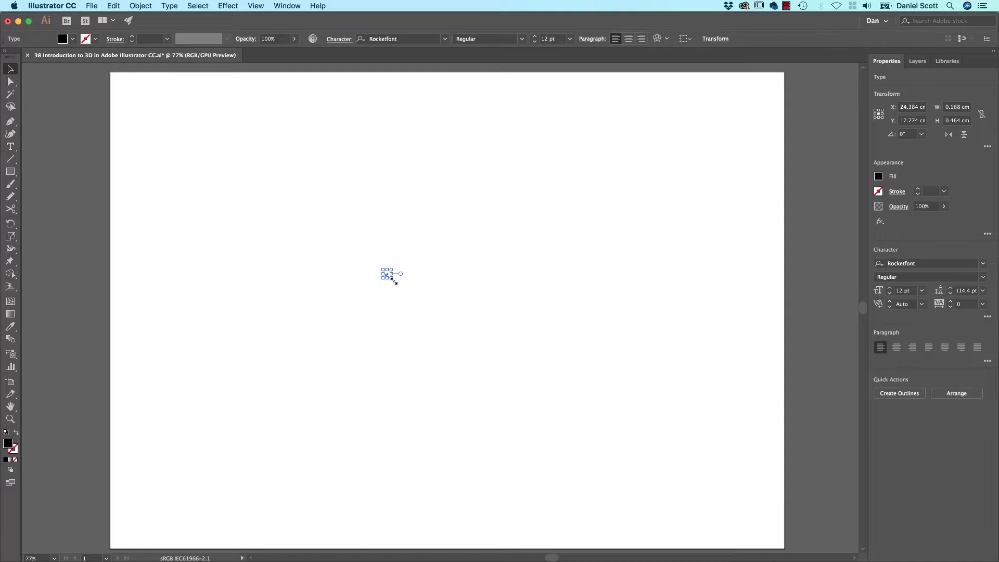
Step: Scale the X up to about 695 pt and fill it cyan
{"action": "left_click_drag", "start_coordinate": [393, 279], "coordinate": [582, 406]}
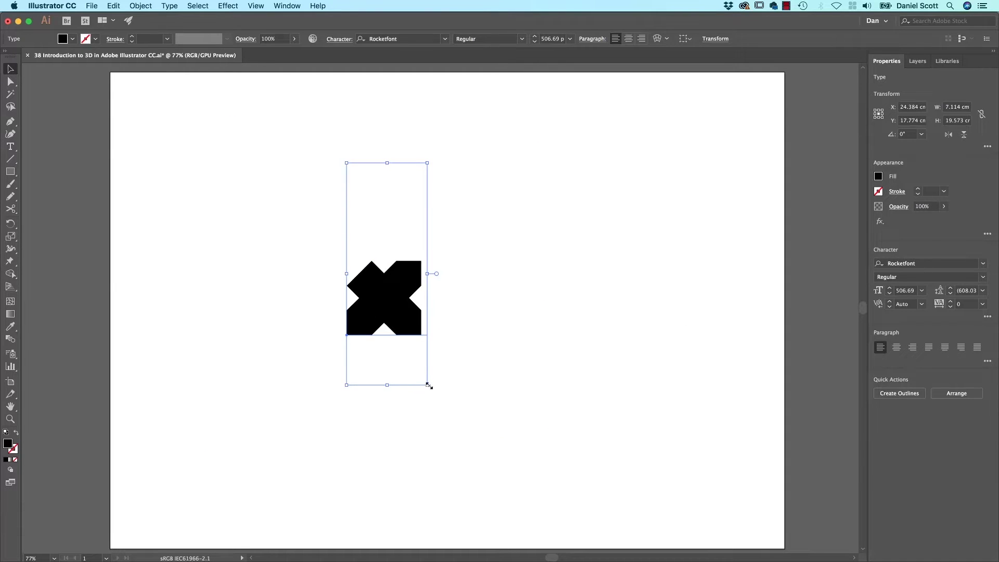
{"action": "left_click_drag", "start_coordinate": [427, 385], "coordinate": [553, 467]}
{"action": "left_click_drag", "start_coordinate": [397, 364], "coordinate": [424, 309]}
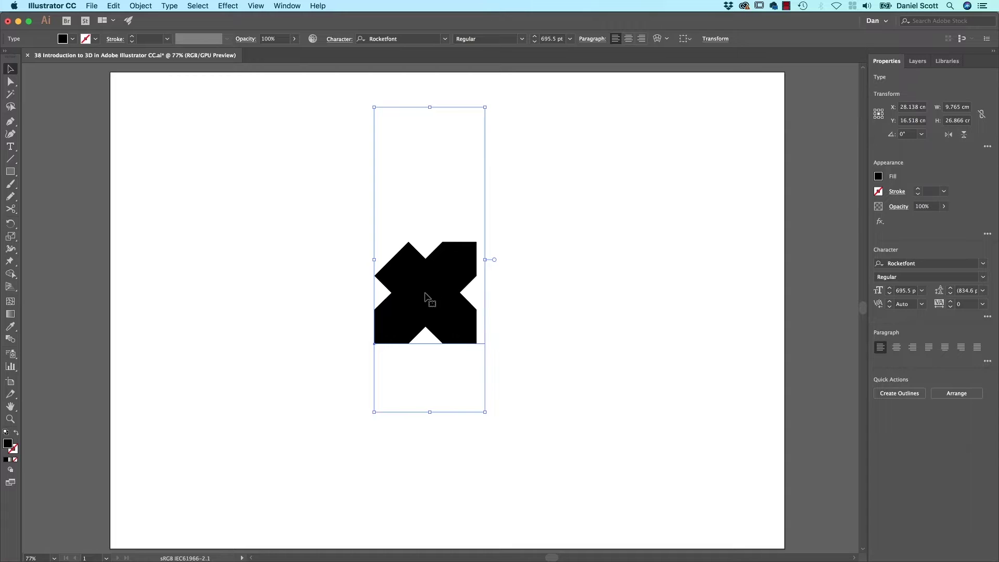
{"action": "left_click", "coordinate": [879, 177]}
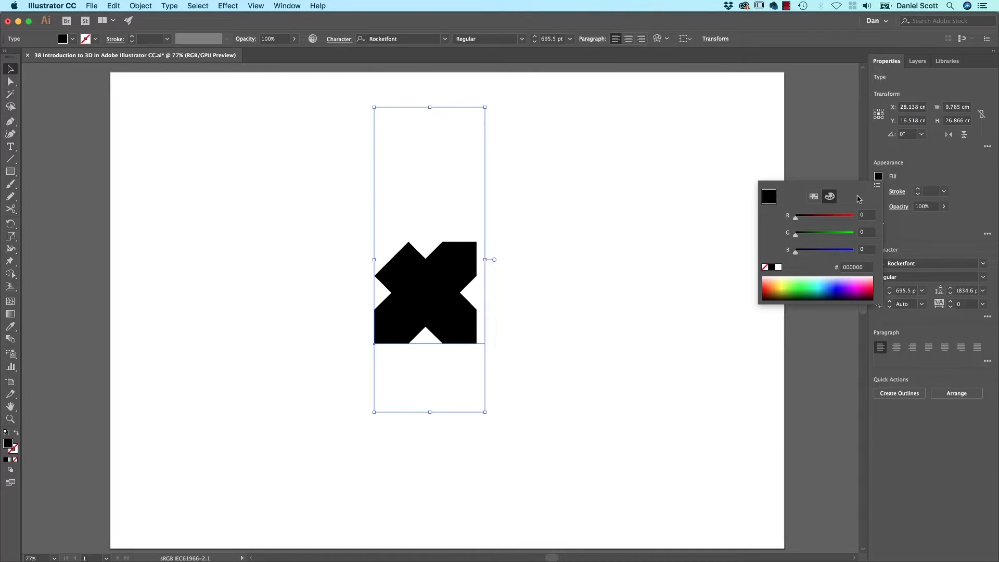
{"action": "left_click", "coordinate": [813, 280]}
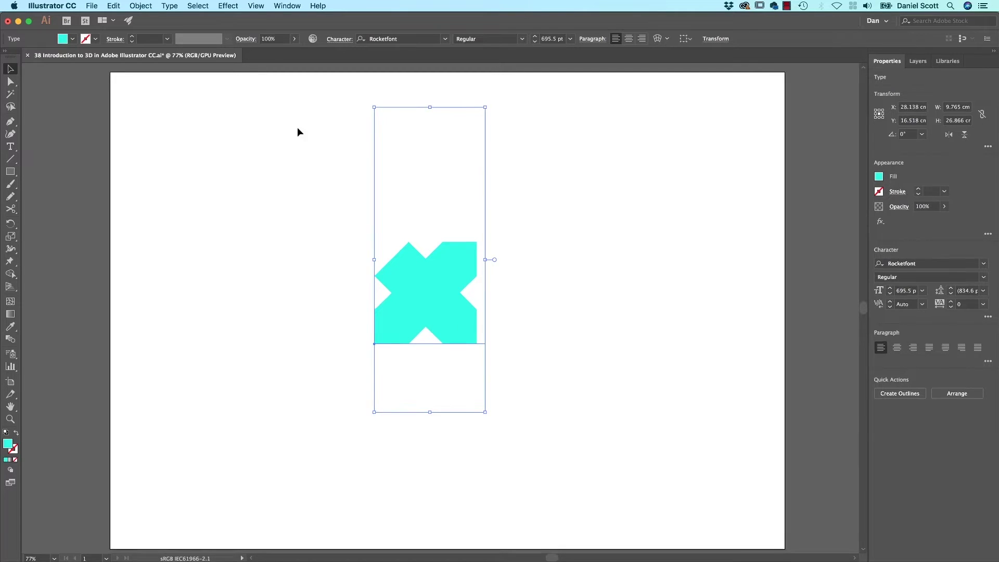
Step: Apply 3D Extrude & Bevel to the X with preview and a 486 pt extrude depth
{"action": "left_click", "coordinate": [228, 6]}
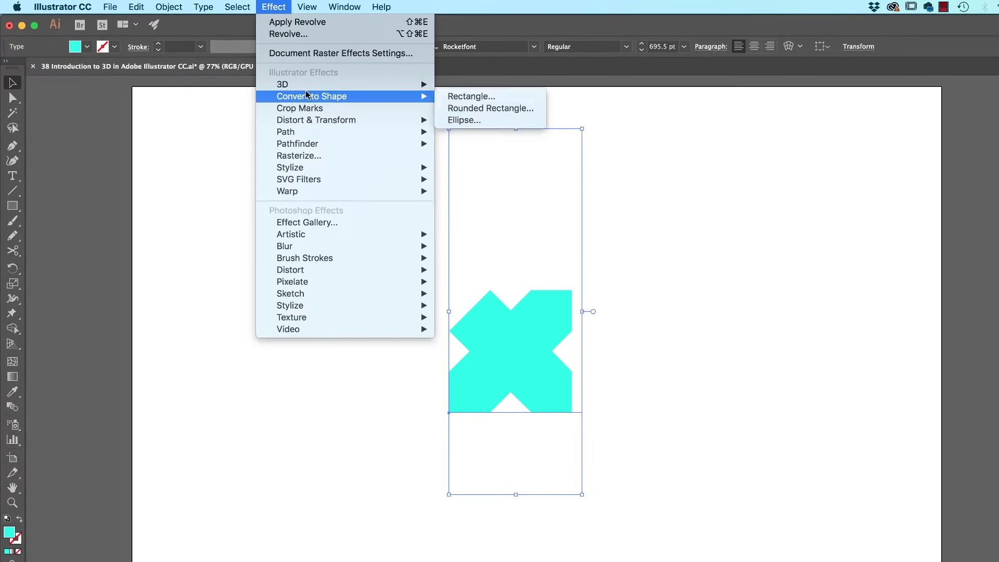
{"action": "mouse_move", "coordinate": [405, 84]}
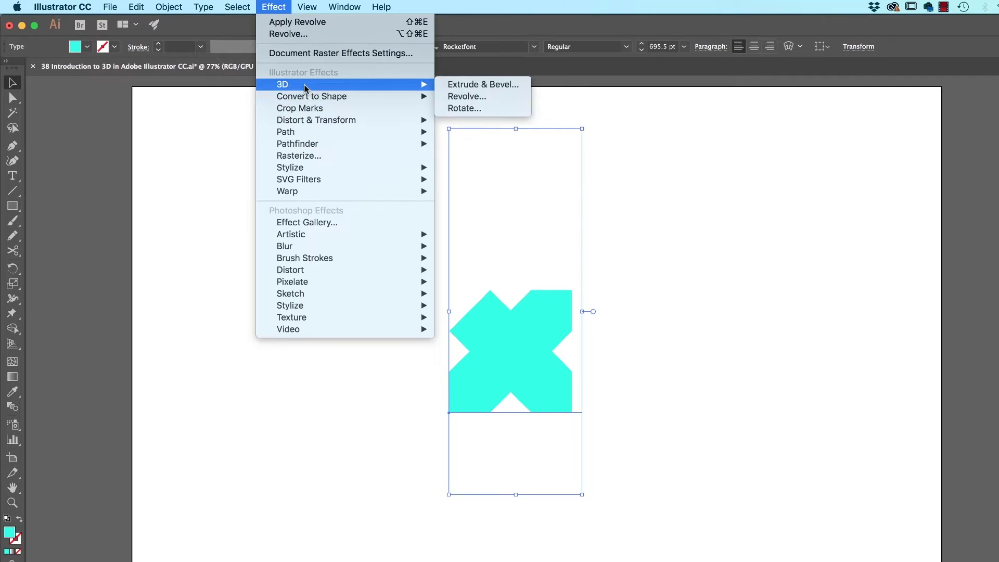
{"action": "left_click", "coordinate": [510, 89]}
{"action": "left_click_drag", "start_coordinate": [539, 228], "coordinate": [865, 162]}
{"action": "left_click", "coordinate": [666, 547]}
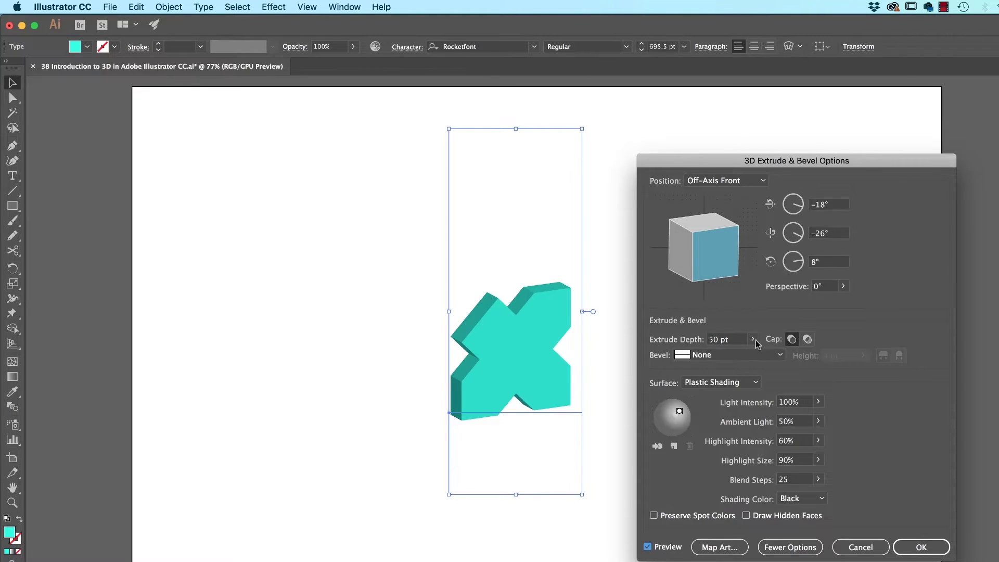
{"action": "left_click_drag", "start_coordinate": [752, 338], "coordinate": [717, 358]}
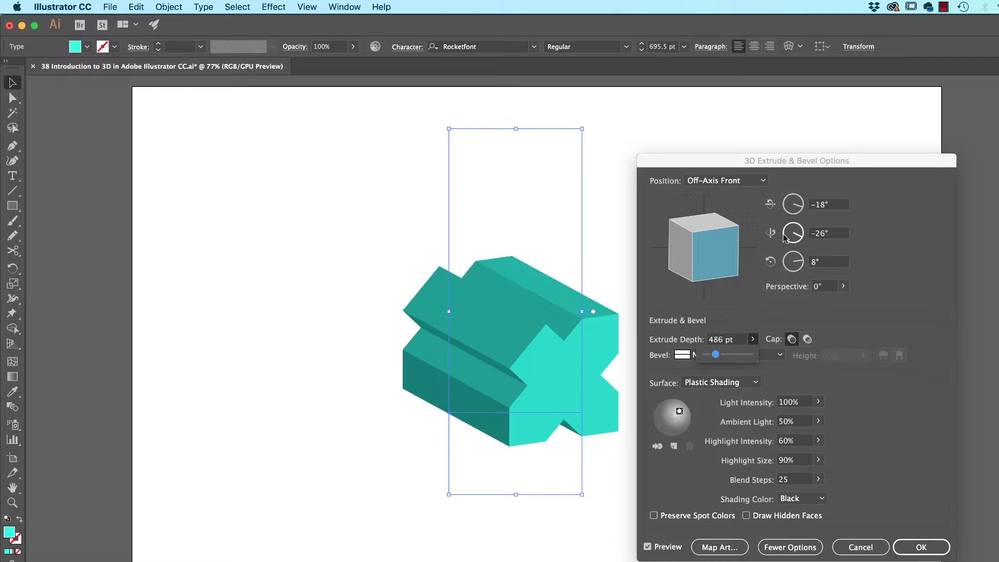
Step: Rotate the extruded X to −12°, −21°, 5°
{"action": "left_click_drag", "start_coordinate": [735, 225], "coordinate": [707, 256]}
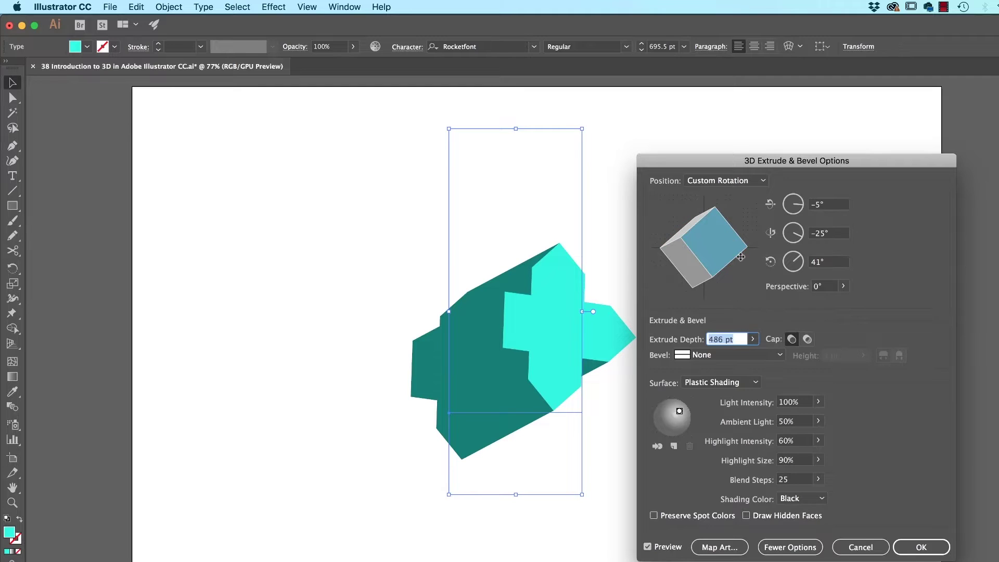
{"action": "mouse_move", "coordinate": [737, 256]}
{"action": "left_mouse_down"}
{"action": "mouse_move", "coordinate": [742, 263]}
{"action": "mouse_move", "coordinate": [697, 263]}
{"action": "left_mouse_up"}
{"action": "mouse_move", "coordinate": [706, 222]}
{"action": "left_mouse_down"}
{"action": "mouse_move", "coordinate": [742, 242]}
{"action": "mouse_move", "coordinate": [701, 274]}
{"action": "mouse_move", "coordinate": [699, 241]}
{"action": "mouse_move", "coordinate": [682, 255]}
{"action": "mouse_move", "coordinate": [731, 207]}
{"action": "left_mouse_up"}
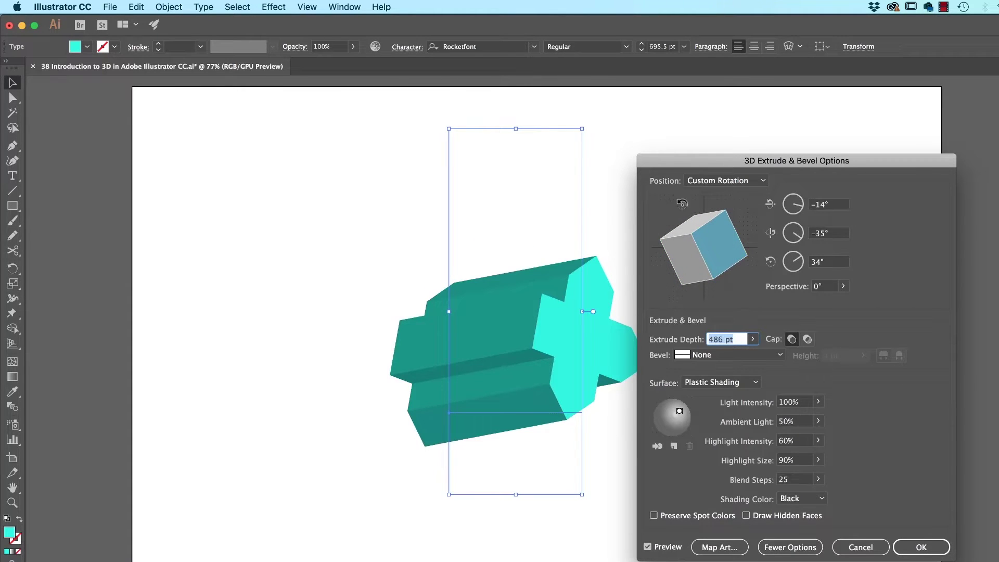
{"action": "mouse_move", "coordinate": [736, 207]}
{"action": "left_mouse_down"}
{"action": "mouse_move", "coordinate": [725, 258]}
{"action": "mouse_move", "coordinate": [698, 263]}
{"action": "mouse_move", "coordinate": [692, 286]}
{"action": "mouse_move", "coordinate": [740, 294]}
{"action": "left_mouse_up"}
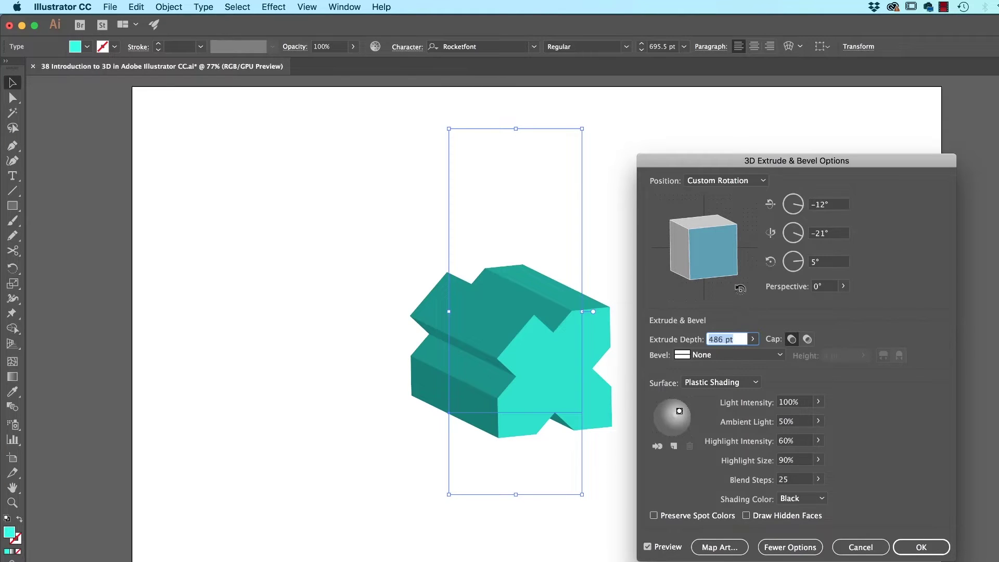
Step: Reposition the light on the shading sphere in the surface lighting options
{"action": "left_click", "coordinate": [784, 546]}
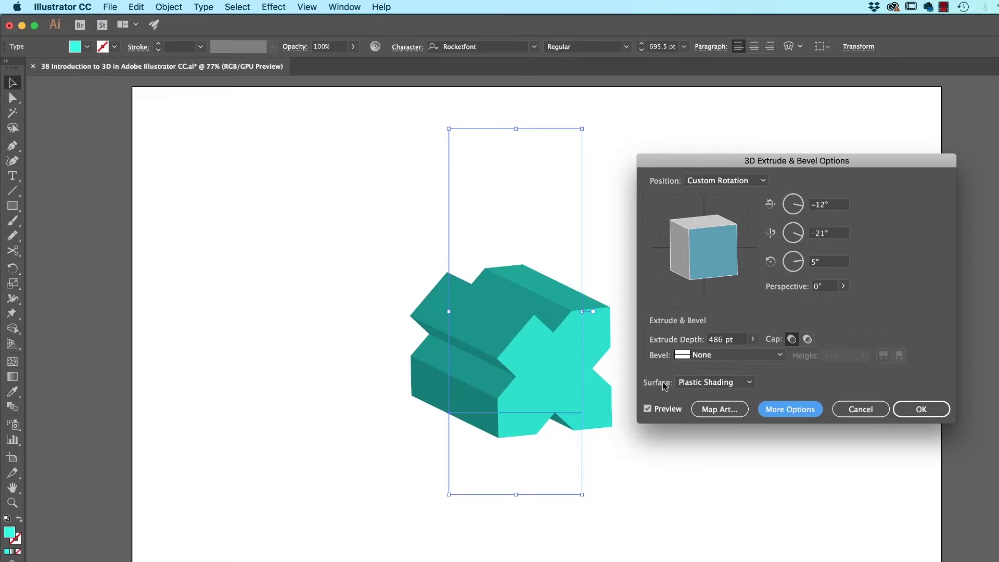
{"action": "left_click", "coordinate": [781, 413]}
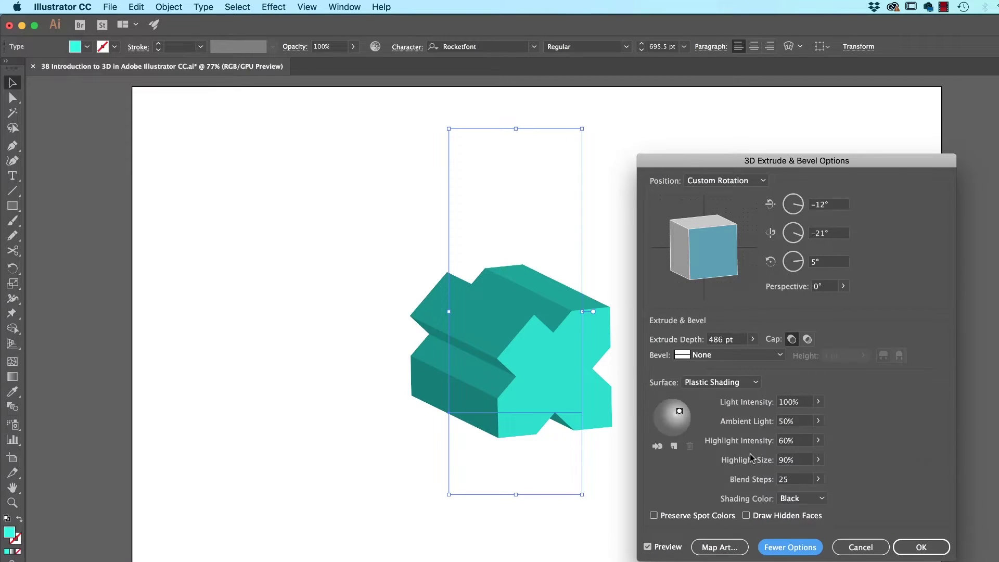
{"action": "left_click_drag", "start_coordinate": [679, 412], "coordinate": [665, 410]}
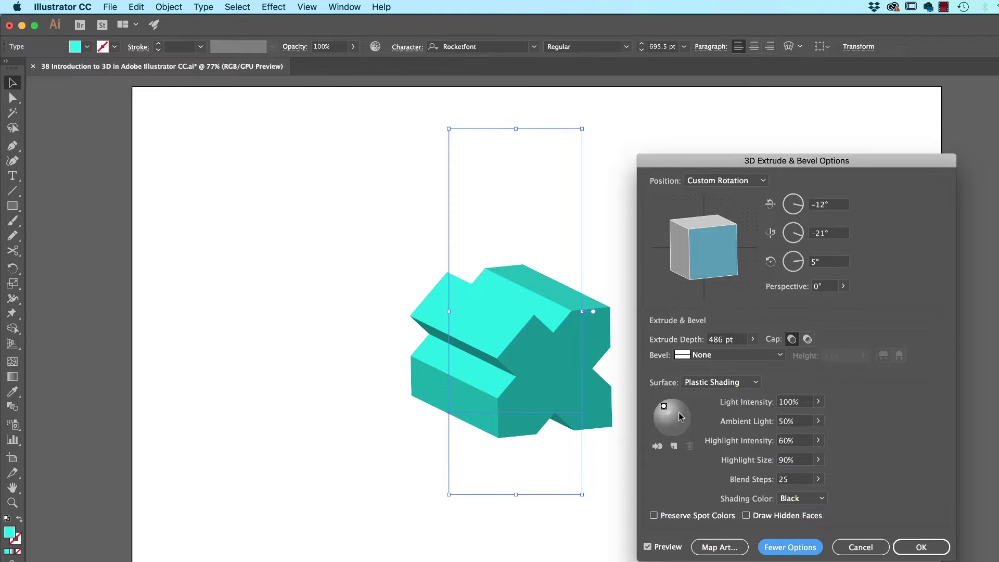
{"action": "left_click_drag", "start_coordinate": [664, 406], "coordinate": [681, 415]}
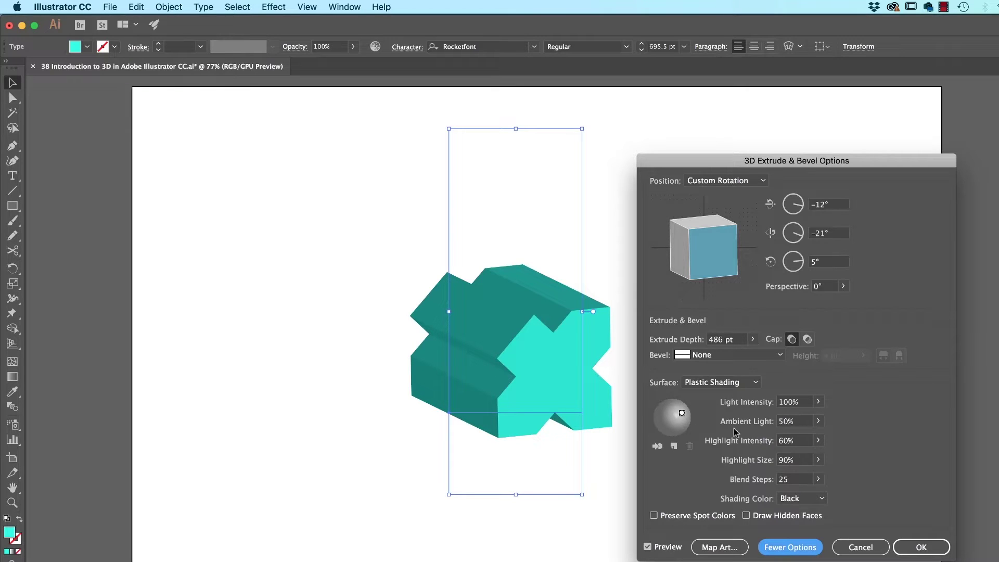
{"action": "left_click_drag", "start_coordinate": [681, 414], "coordinate": [682, 410]}
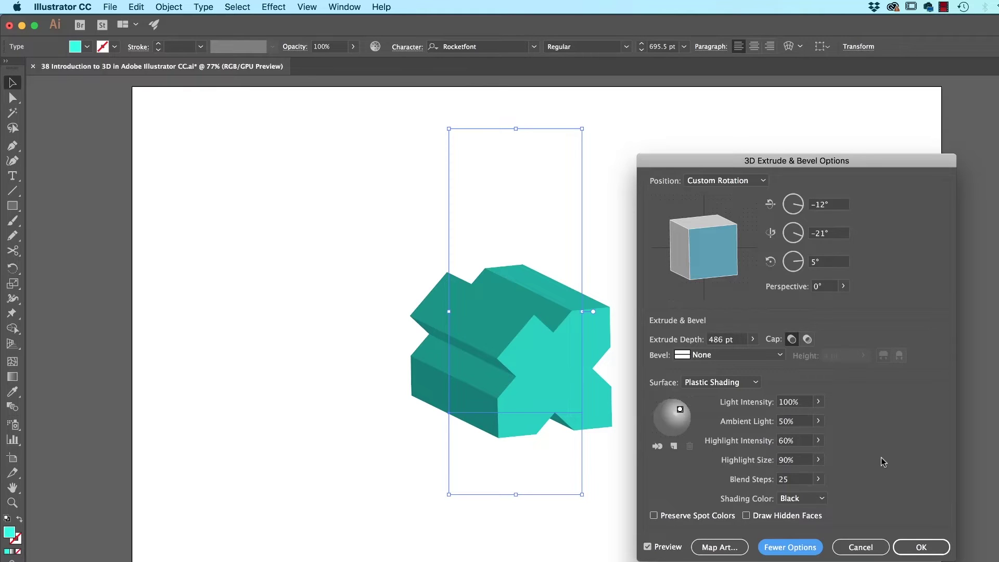
Step: Set the extrude depth to 50 pt and apply the 3D effect
{"action": "left_click", "coordinate": [733, 340]}
{"action": "type", "text": "50"}
{"action": "key", "text": "Tab"}
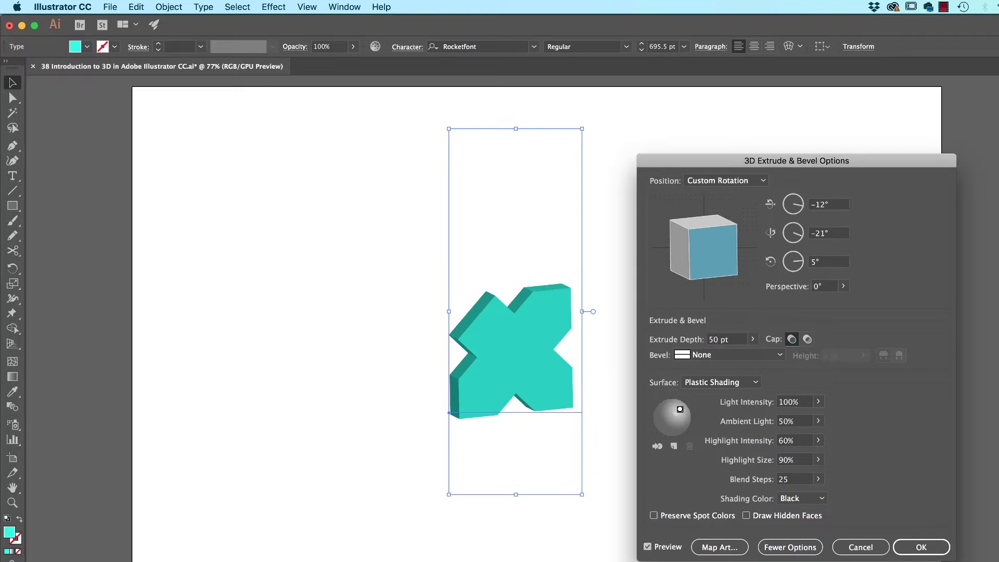
{"action": "left_click", "coordinate": [908, 546]}
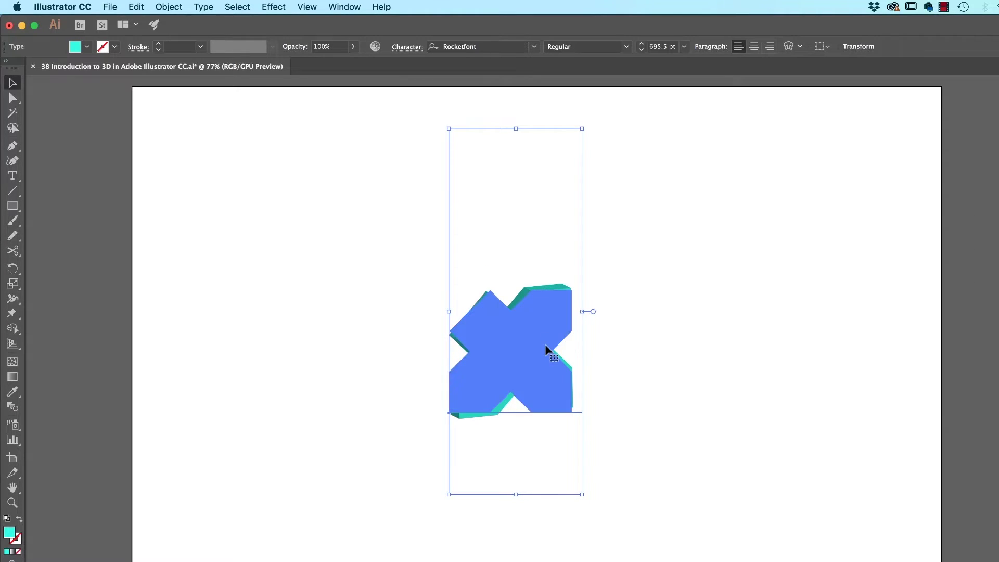
Step: Add a d after the X so the 3D text reads xd, then deselect
{"action": "double_click", "coordinate": [490, 359]}
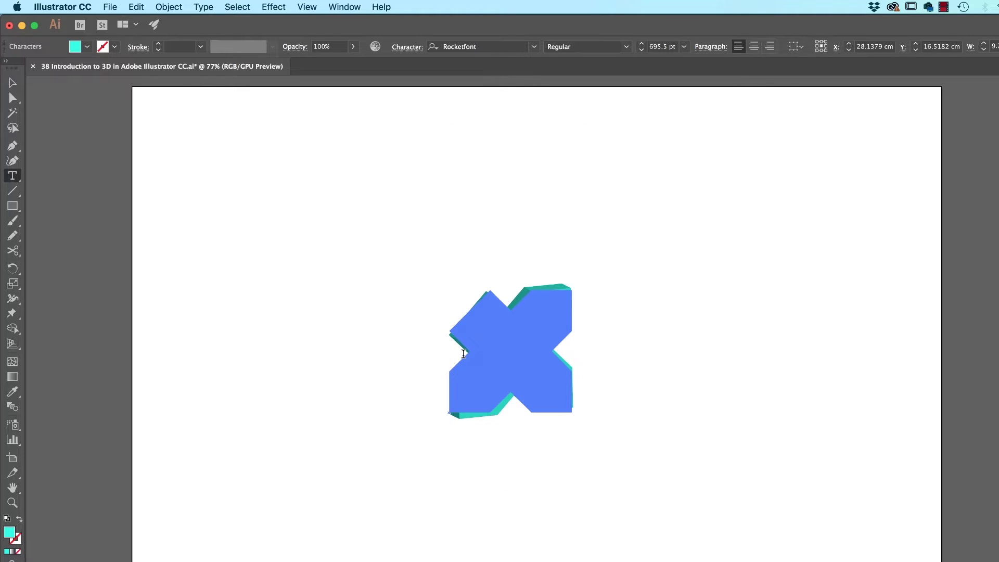
{"action": "key", "text": "Right"}
{"action": "type", "text": "d"}
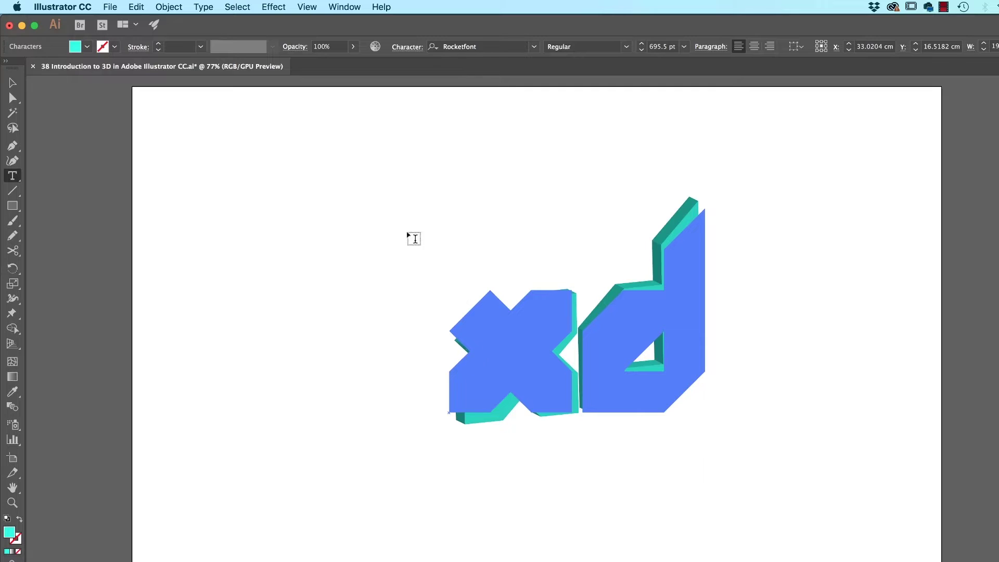
{"action": "key", "text": "Escape"}
{"action": "left_click", "coordinate": [263, 238]}
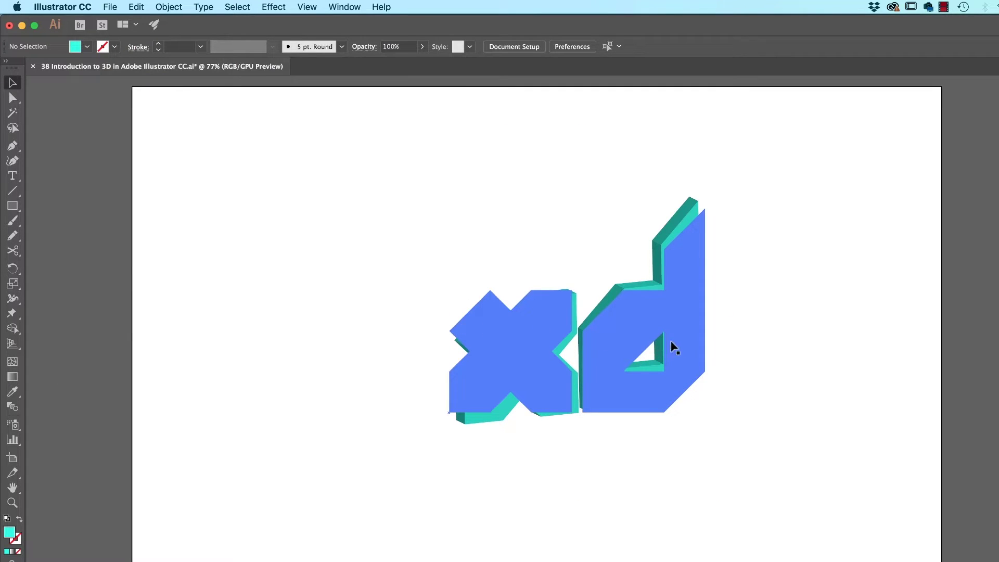
Step: Switch to Outline view and back to the full-colour GPU Preview
{"action": "key", "text": "super+y"}
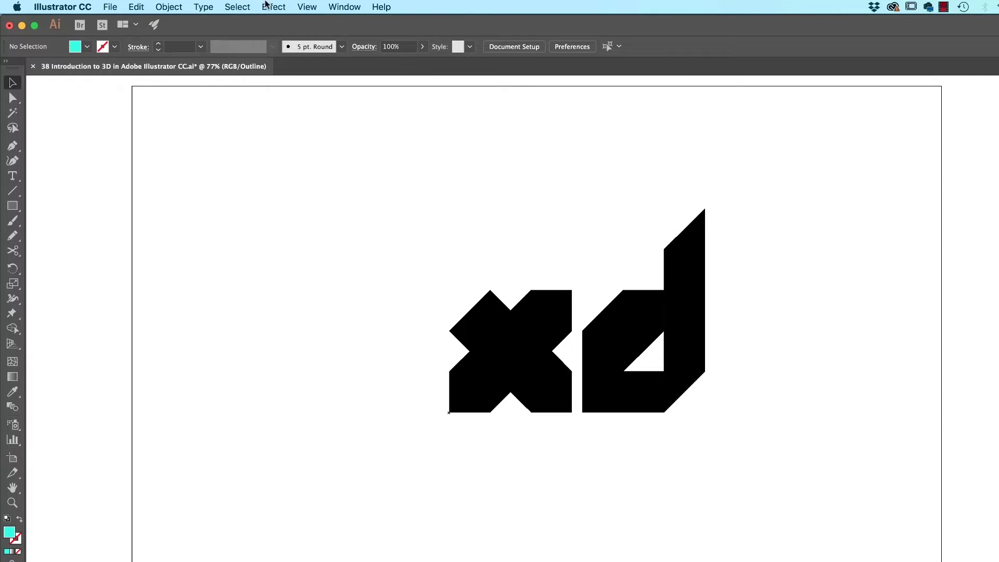
{"action": "left_click", "coordinate": [311, 6]}
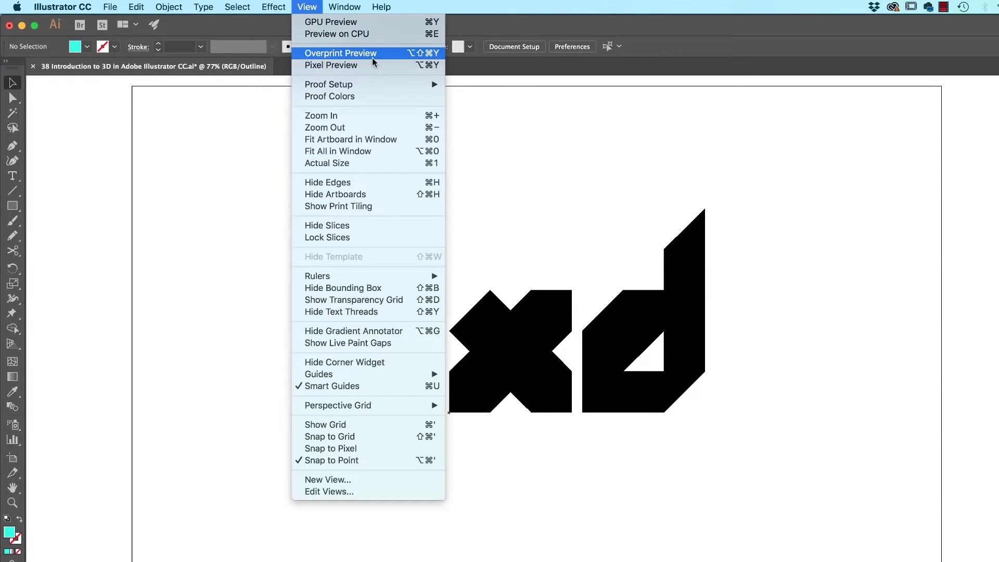
{"action": "left_click", "coordinate": [326, 21]}
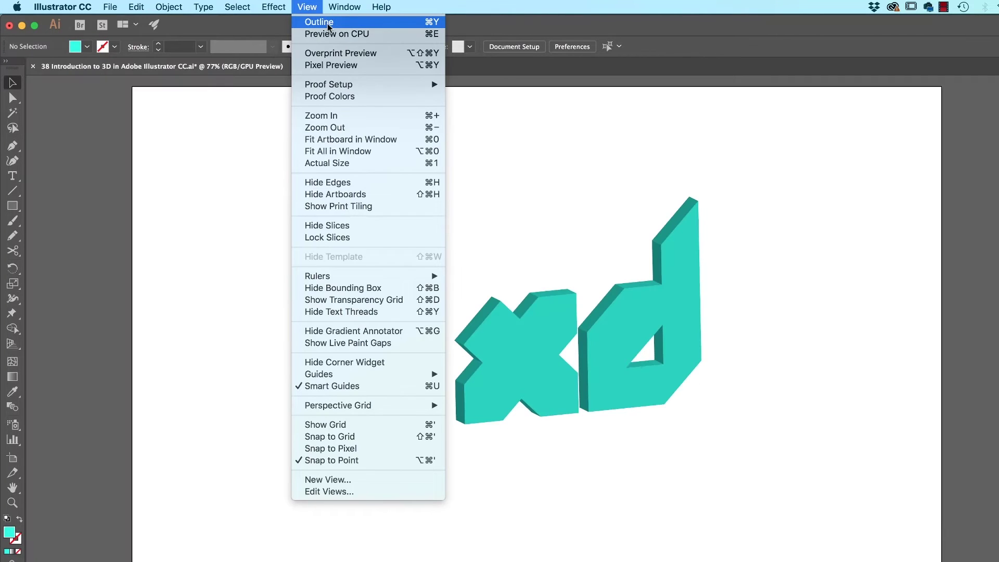
{"action": "left_click", "coordinate": [307, 7]}
Step: Reopen the xd's 3D Extrude & Bevel and rotate it to −12°, −29°, 6°
{"action": "key", "text": "super+y"}
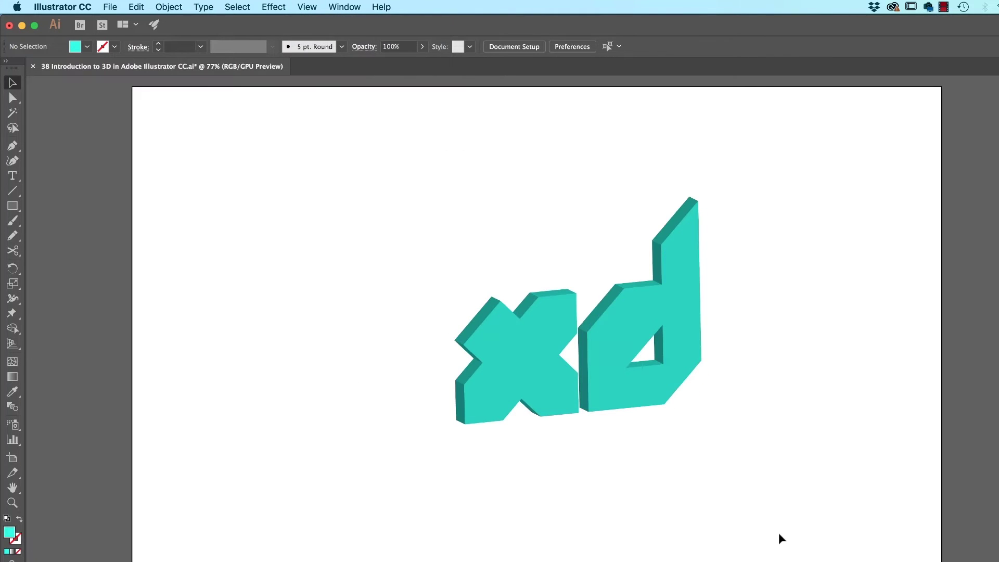
{"action": "left_click", "coordinate": [494, 387]}
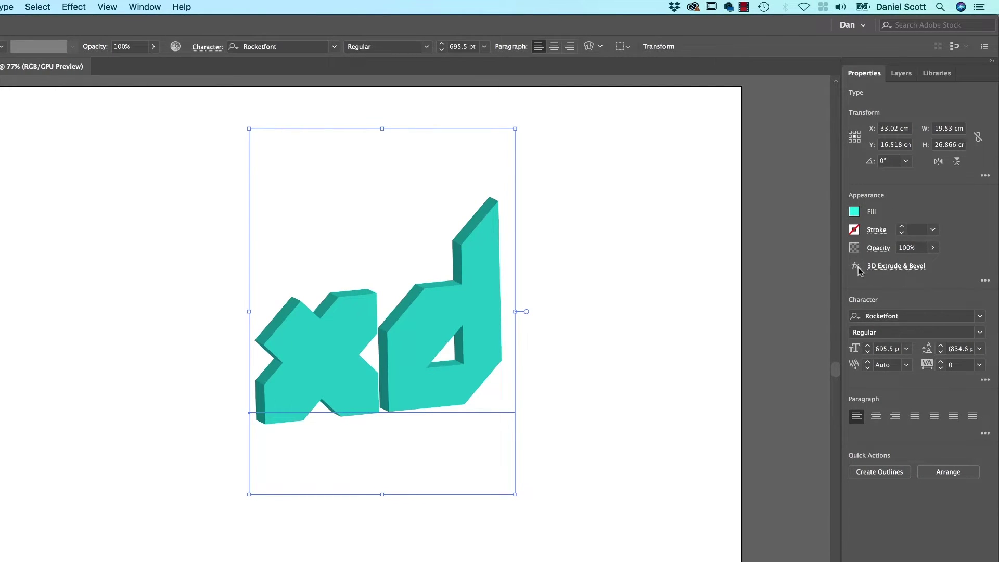
{"action": "left_click", "coordinate": [900, 267]}
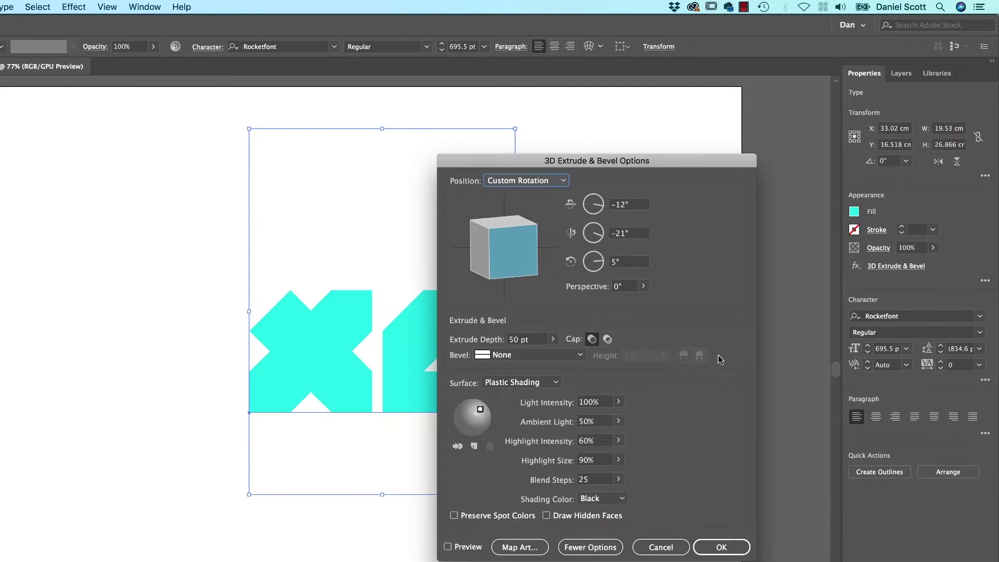
{"action": "left_click", "coordinate": [448, 547]}
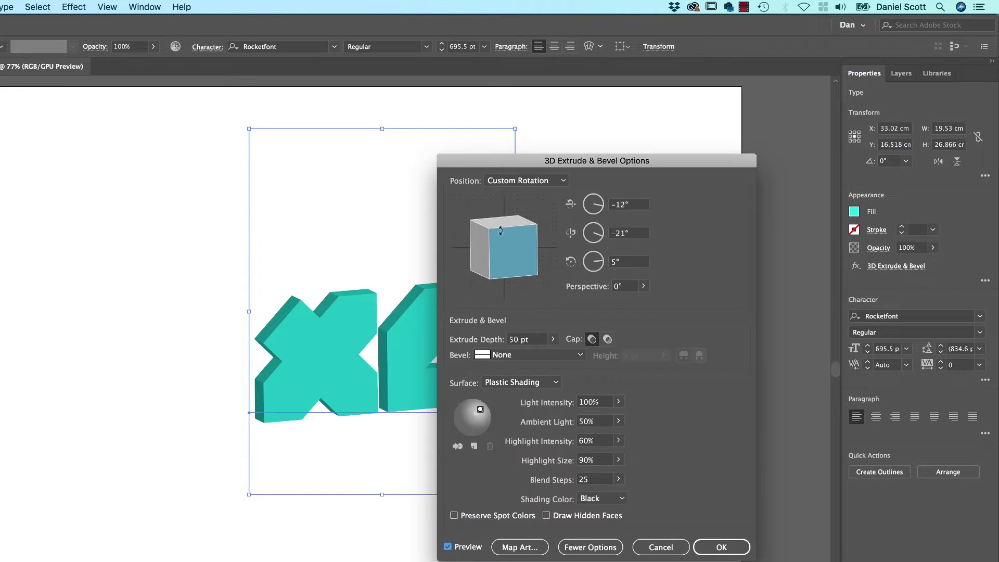
{"action": "left_click_drag", "start_coordinate": [492, 249], "coordinate": [485, 251]}
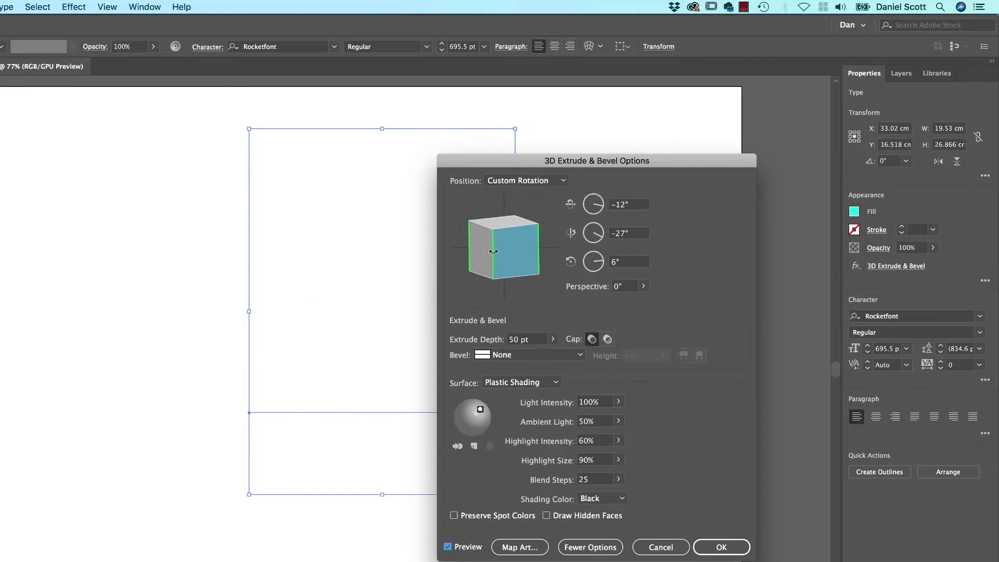
{"action": "left_click", "coordinate": [721, 547]}
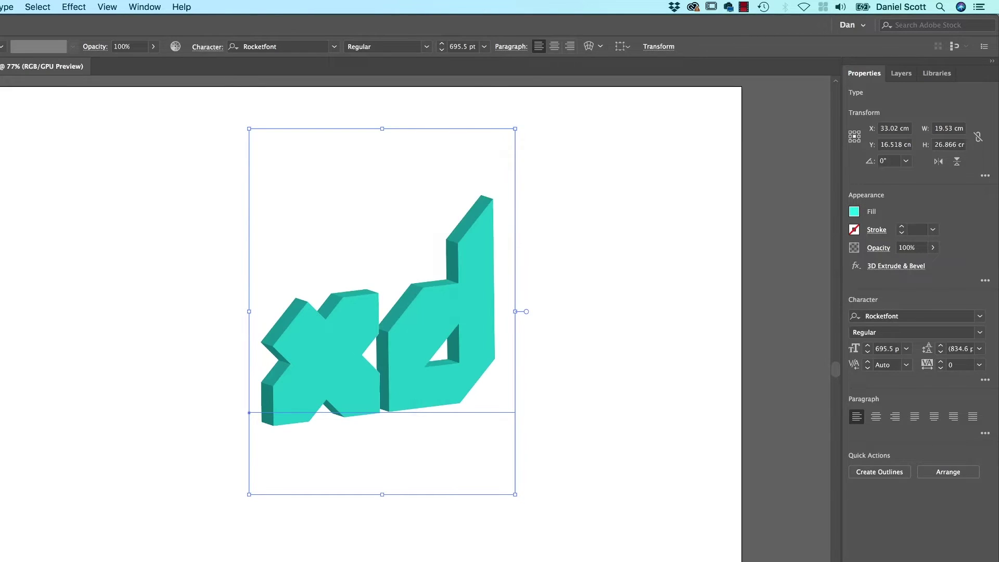
{"action": "left_click", "coordinate": [144, 6]}
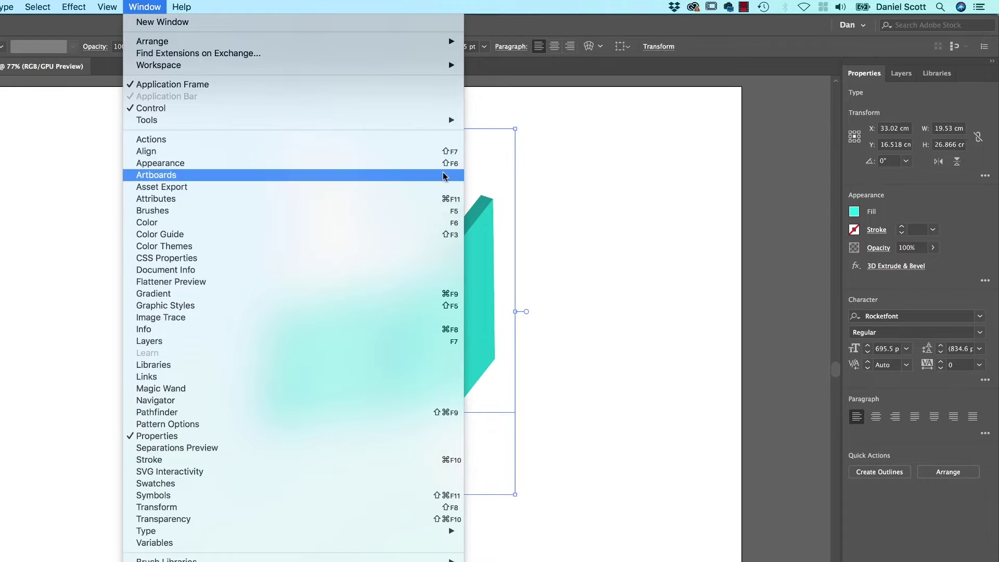
{"action": "left_click", "coordinate": [635, 201]}
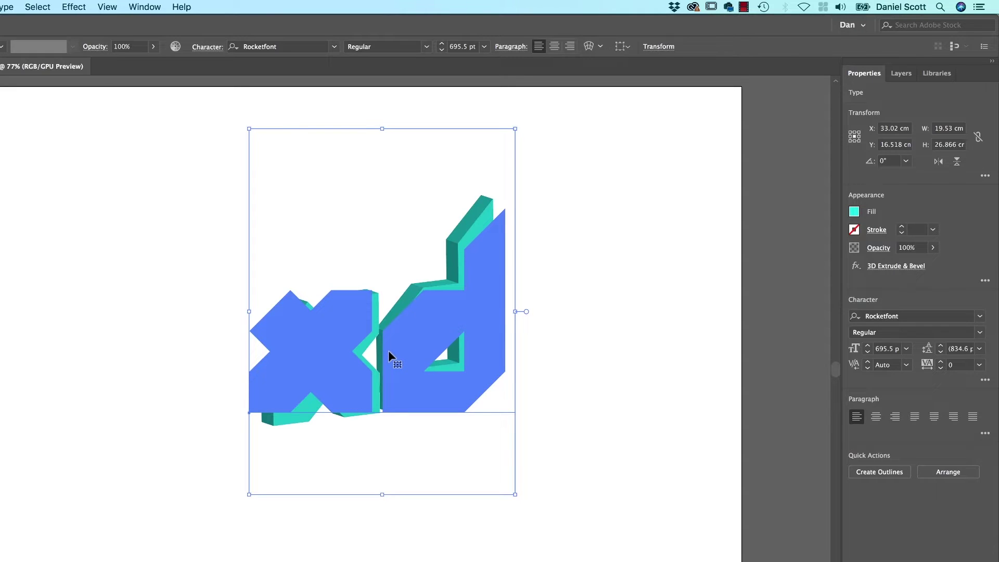
Step: Duplicate the 3D xd to the left and reapply a further-turned rotation to the original
{"action": "left_click_drag", "start_coordinate": [388, 351], "coordinate": [76, 400]}
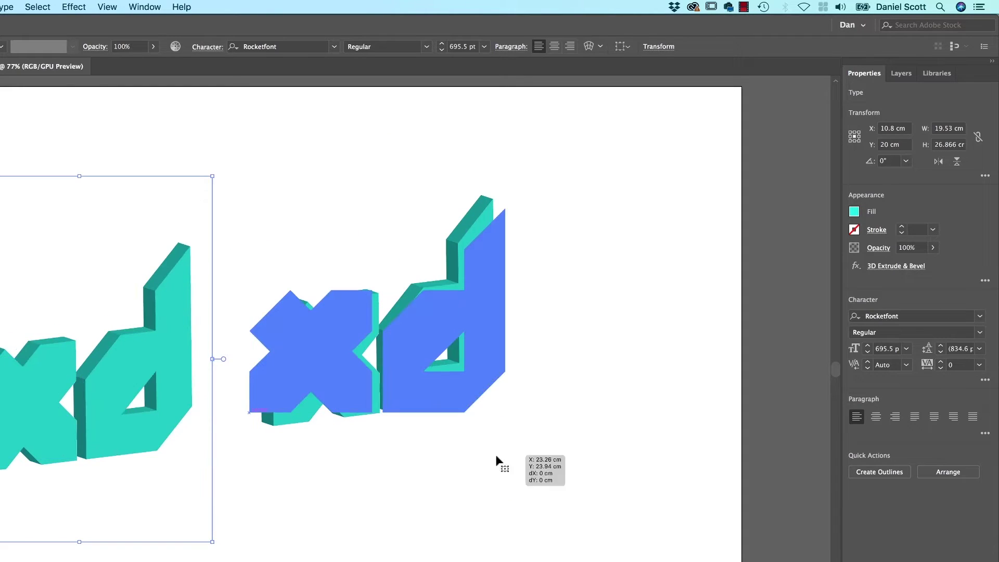
{"action": "left_click", "coordinate": [619, 398]}
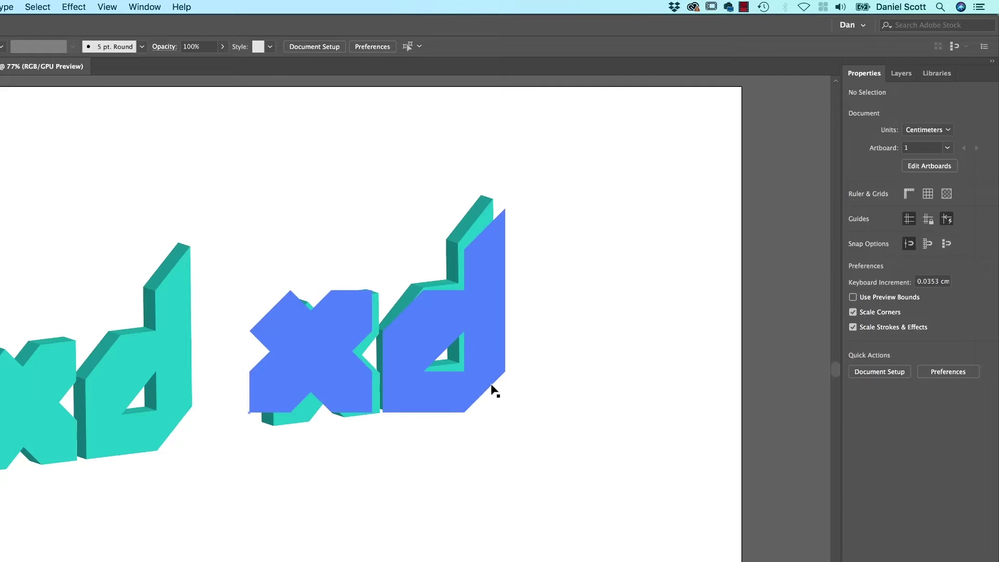
{"action": "left_click", "coordinate": [489, 385]}
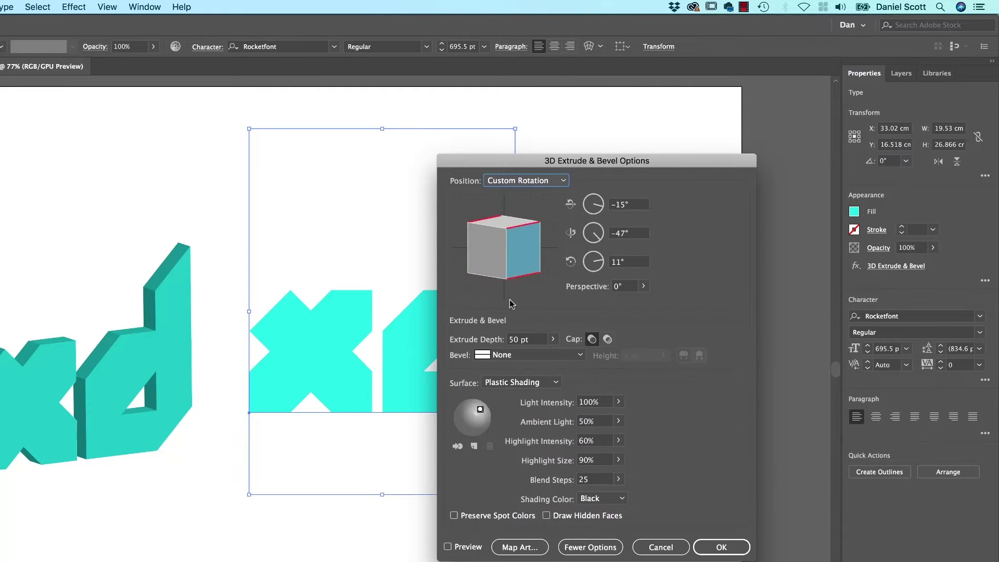
{"action": "left_click", "coordinate": [721, 547]}
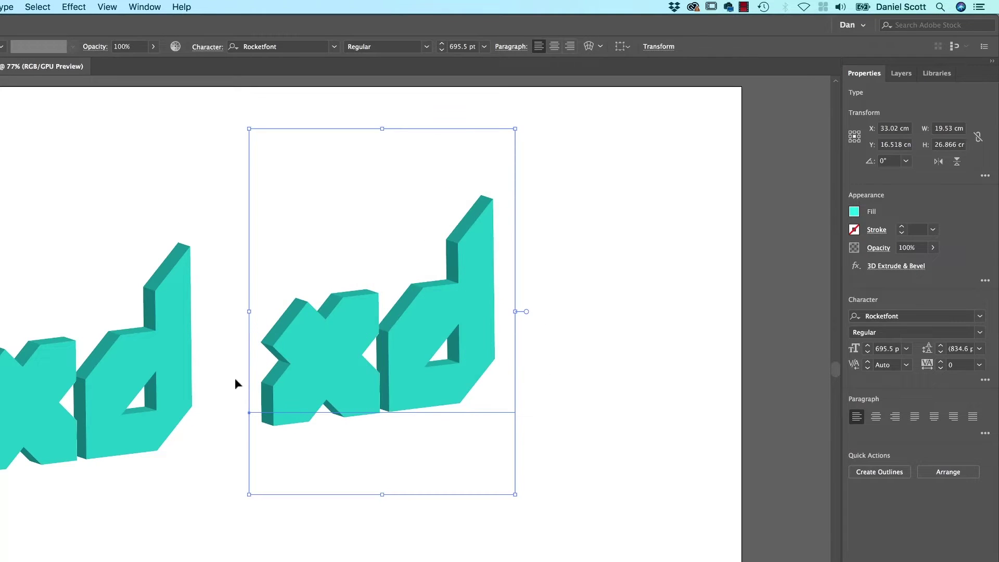
Step: Stack the xd copy slightly below the original and fill it light blue #15d4ff
{"action": "left_click_drag", "start_coordinate": [154, 382], "coordinate": [310, 369]}
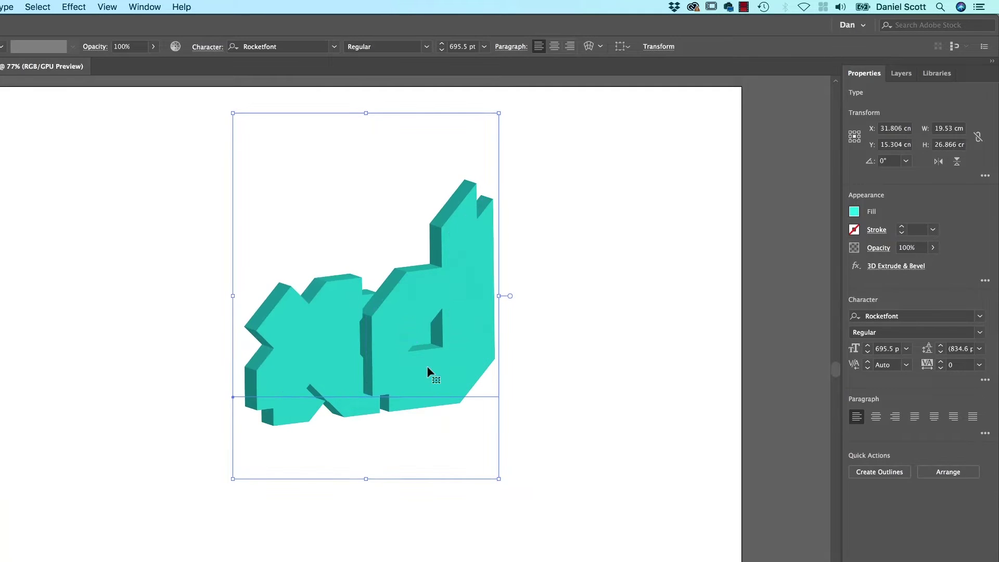
{"action": "key", "text": "shift+Down"}
{"action": "key", "text": "shift+Down"}
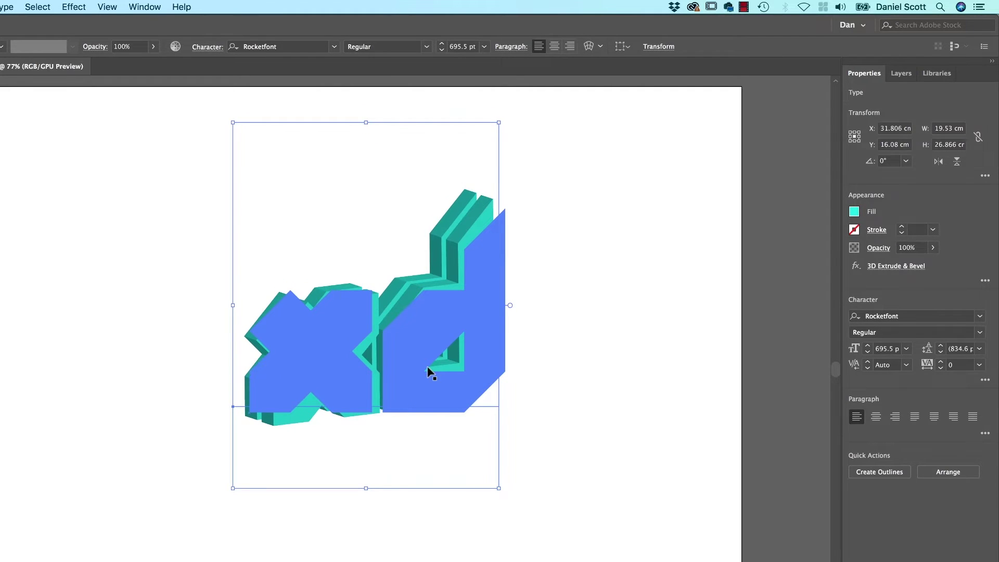
{"action": "left_click", "coordinate": [854, 211]}
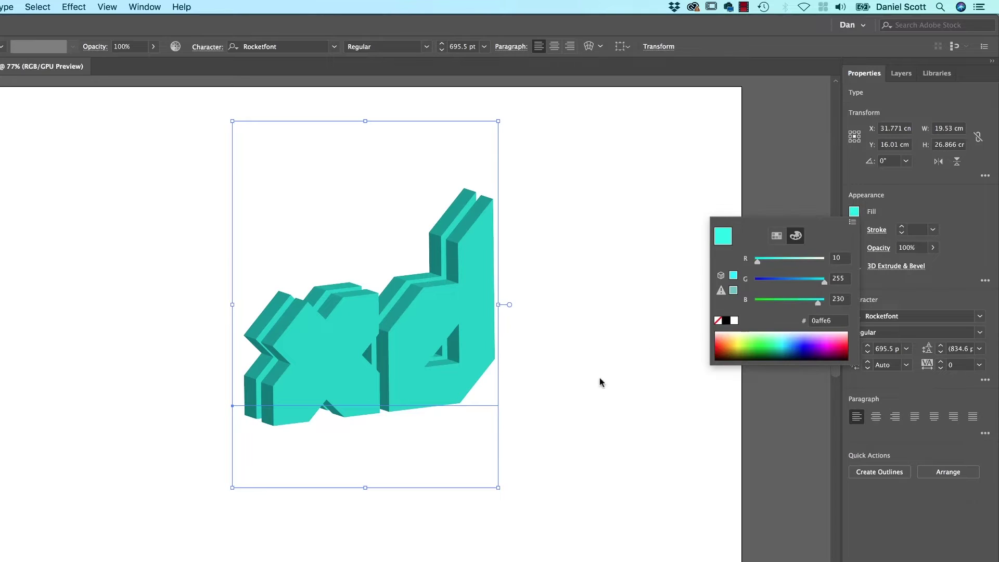
{"action": "left_click", "coordinate": [784, 348]}
{"action": "left_click", "coordinate": [526, 343]}
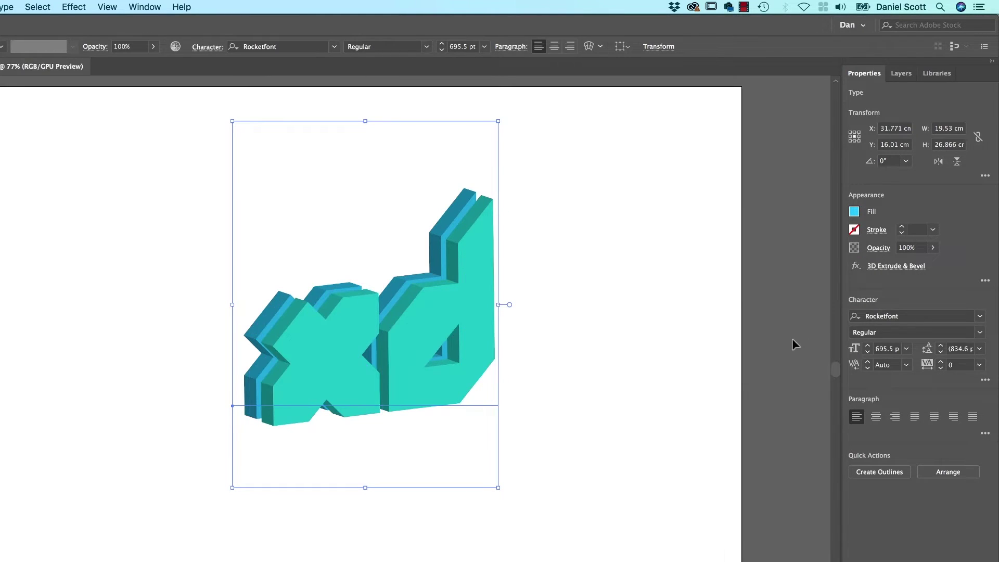
{"action": "left_click", "coordinate": [706, 368]}
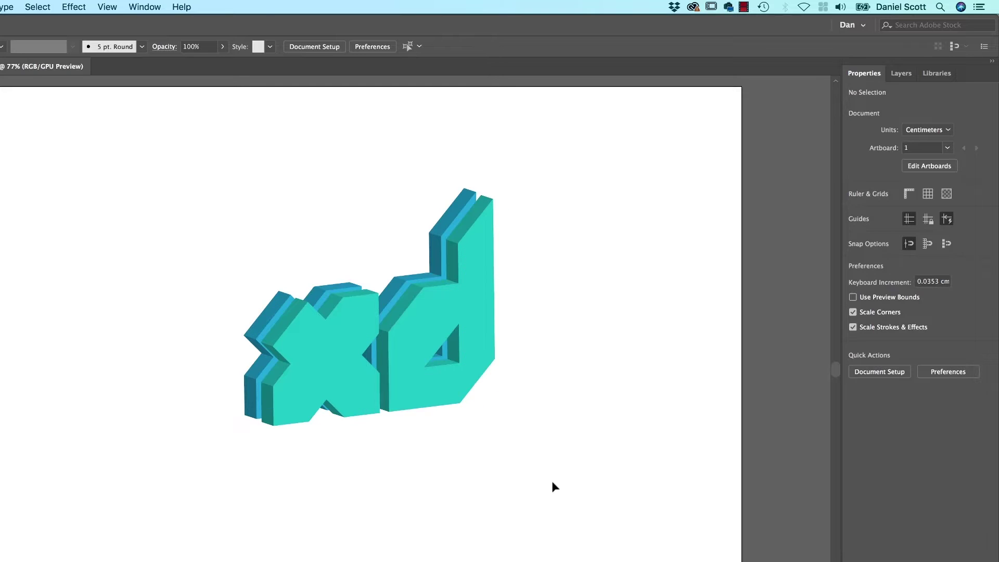
Step: Move the layered 3D xd text to the right of the page
{"action": "left_click_drag", "start_coordinate": [552, 484], "coordinate": [260, 259]}
{"action": "left_click_drag", "start_coordinate": [337, 375], "coordinate": [470, 360]}
{"action": "left_click", "coordinate": [215, 305]}
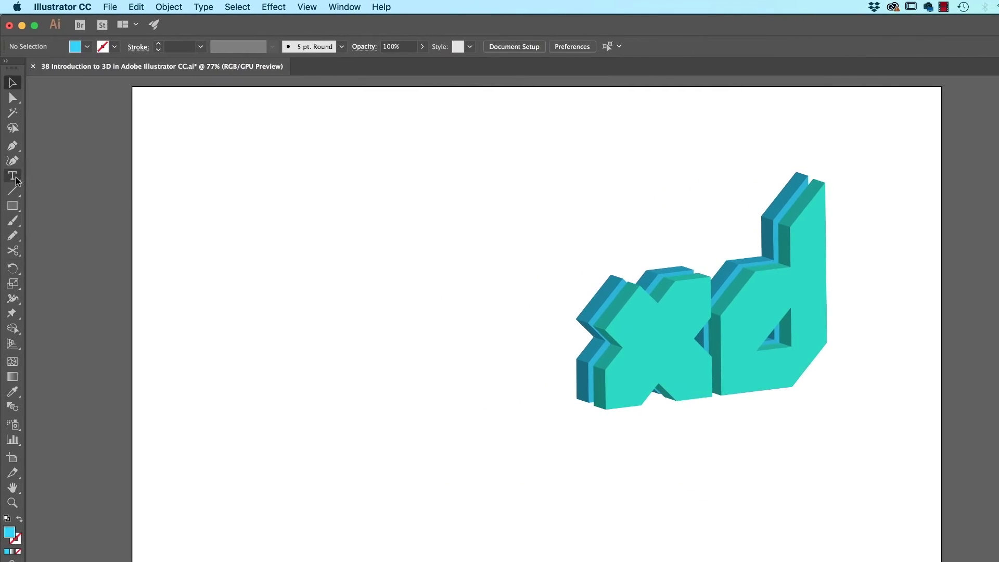
Step: Draw a tall freehand Pencil curve on the page's left
{"action": "left_click", "coordinate": [13, 235]}
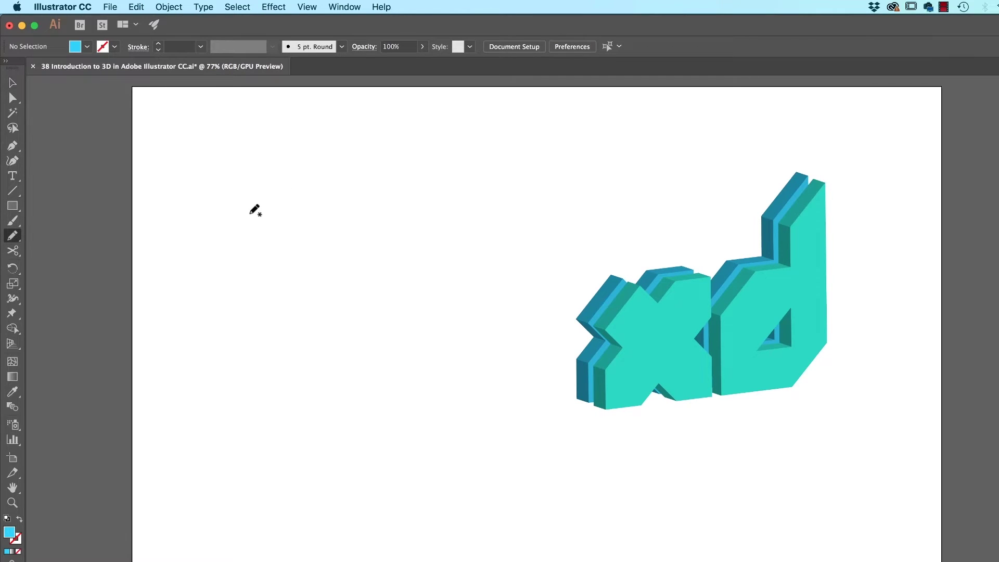
{"action": "mouse_move", "coordinate": [288, 141]}
{"action": "left_mouse_down"}
{"action": "mouse_move", "coordinate": [261, 173]}
{"action": "mouse_move", "coordinate": [239, 267]}
{"action": "mouse_move", "coordinate": [265, 392]}
{"action": "mouse_move", "coordinate": [320, 446]}
{"action": "mouse_move", "coordinate": [346, 461]}
{"action": "left_mouse_up"}
{"action": "key", "text": "v"}
{"action": "key", "text": "super+a"}
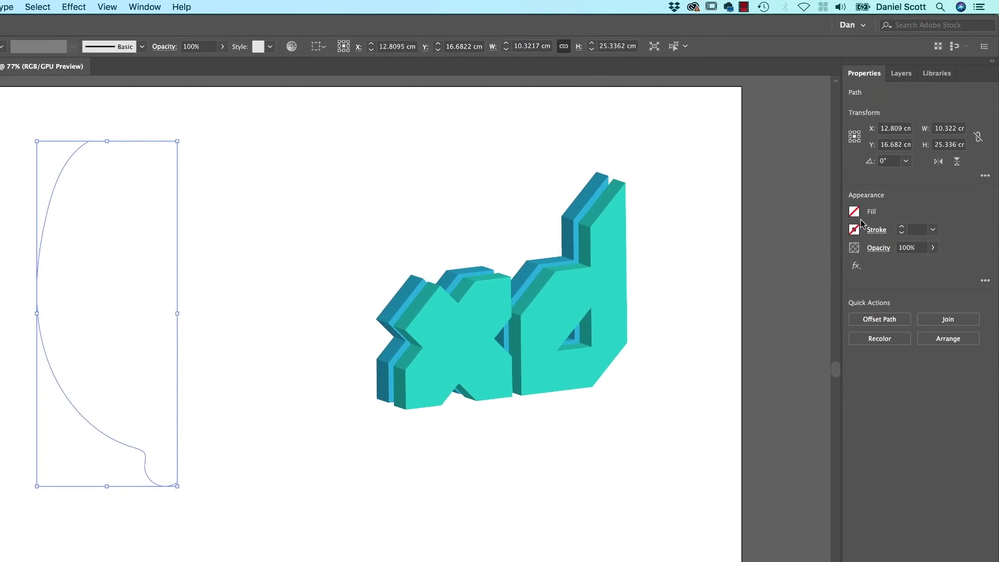
Step: Give the curve a light blue #15d4ff stroke and reselect it
{"action": "left_click", "coordinate": [854, 228]}
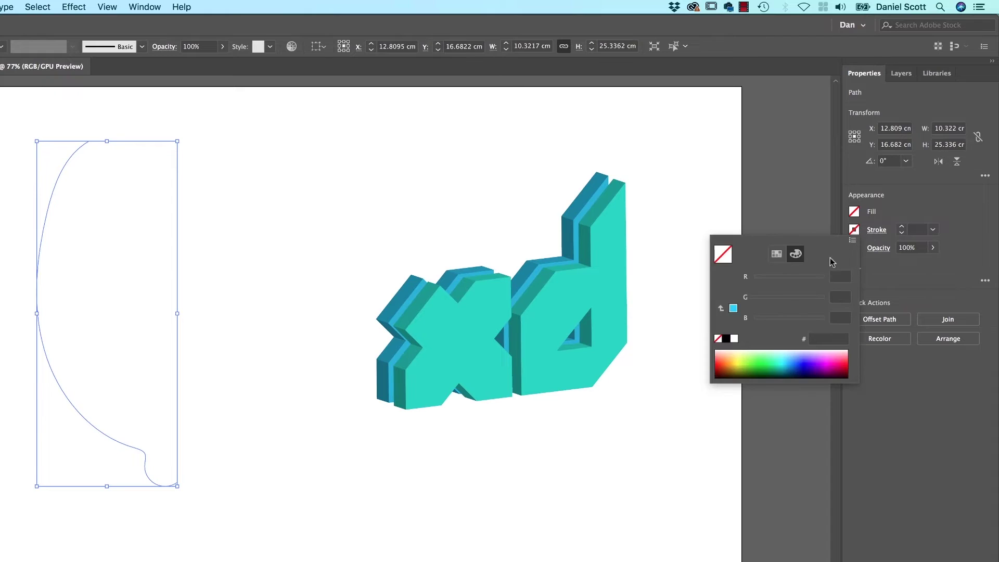
{"action": "left_click", "coordinate": [732, 311]}
{"action": "key", "text": "Escape"}
{"action": "key", "text": "super+shift+a"}
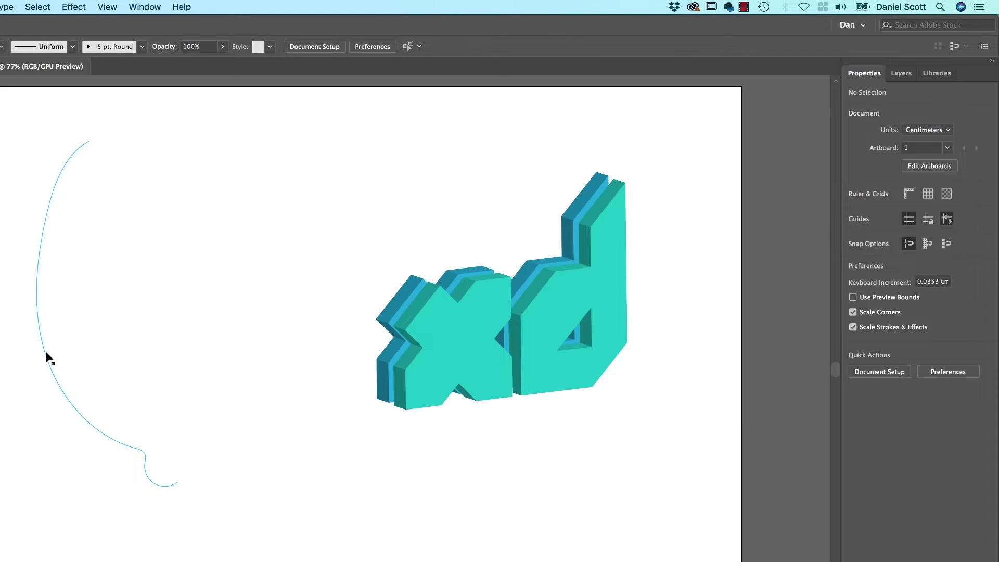
{"action": "left_click_drag", "start_coordinate": [7, 339], "coordinate": [119, 354]}
{"action": "left_click", "coordinate": [232, 326]}
{"action": "left_click_drag", "start_coordinate": [8, 329], "coordinate": [92, 347]}
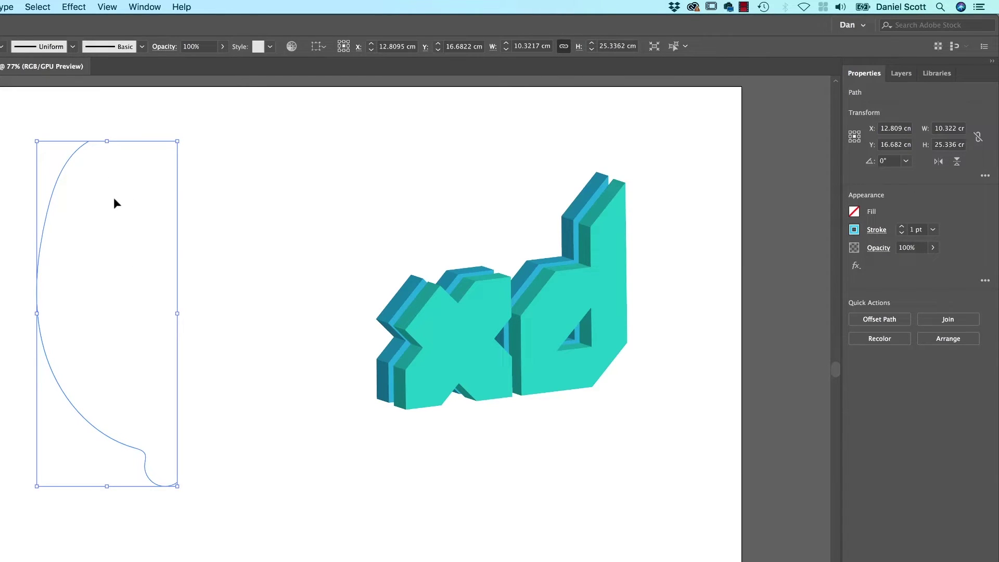
Step: Apply 3D Revolve to the blue curve with preview, revolving 360° from the Right Edge
{"action": "left_click", "coordinate": [79, 8]}
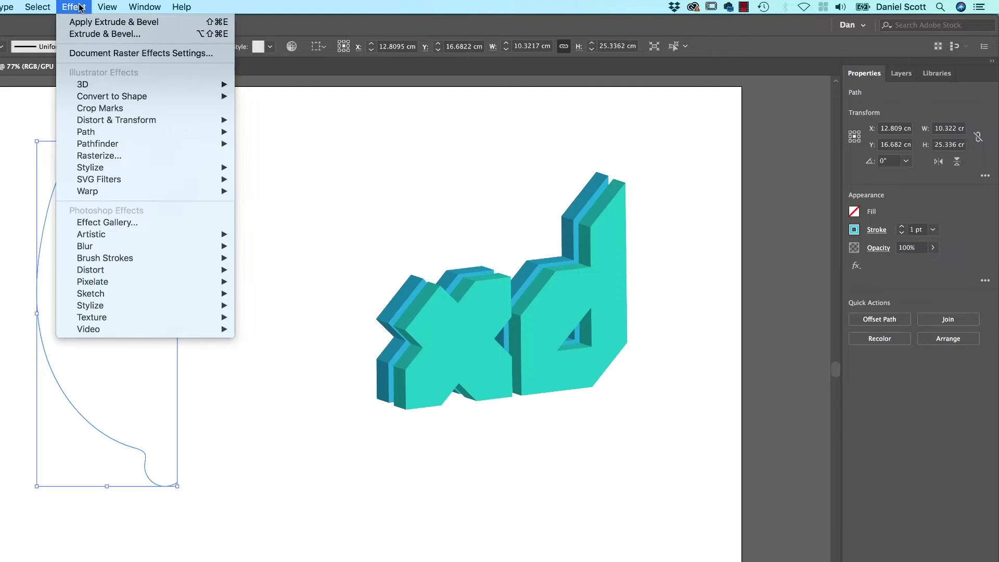
{"action": "mouse_move", "coordinate": [104, 84]}
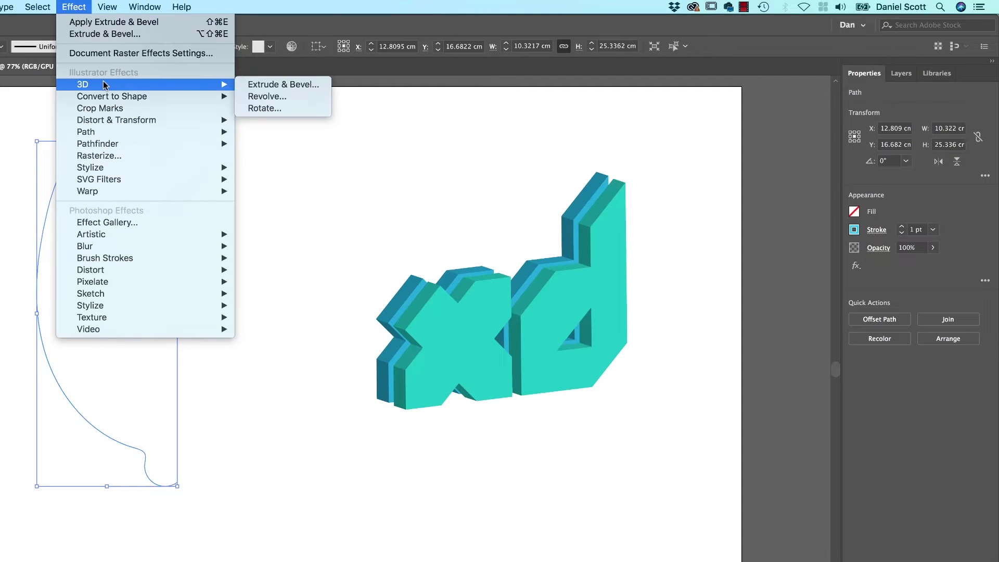
{"action": "left_click", "coordinate": [261, 100]}
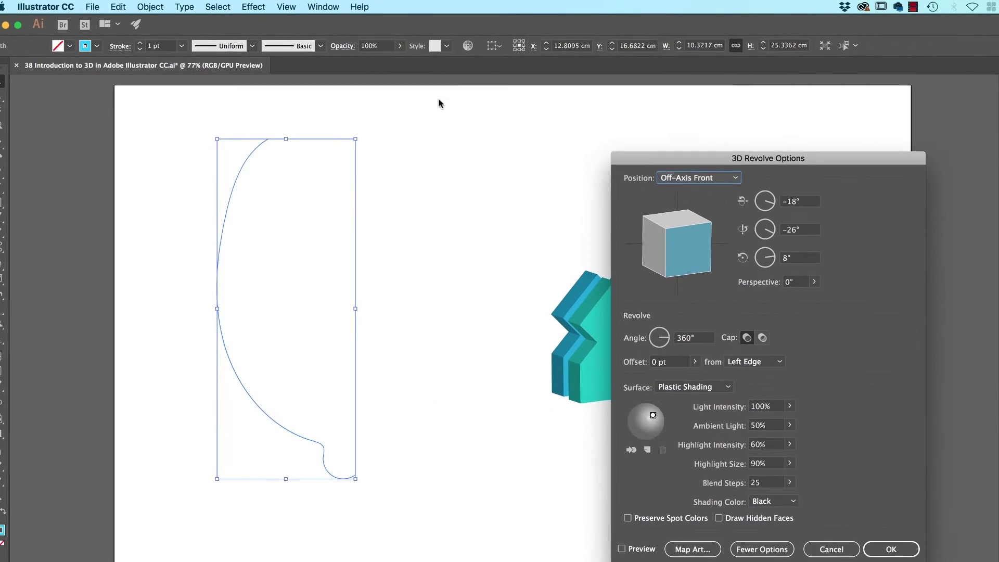
{"action": "left_click", "coordinate": [632, 551]}
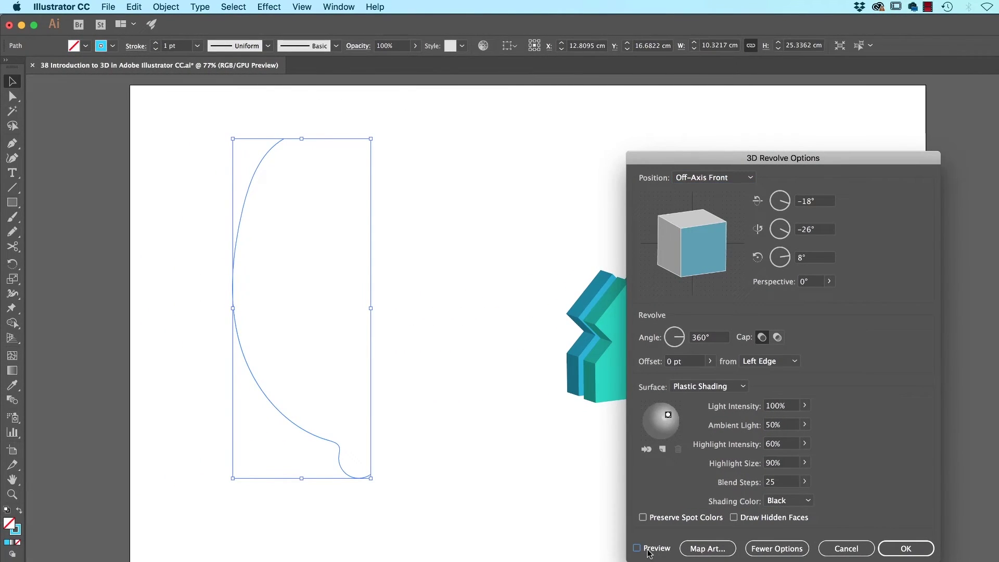
{"action": "left_click", "coordinate": [638, 549]}
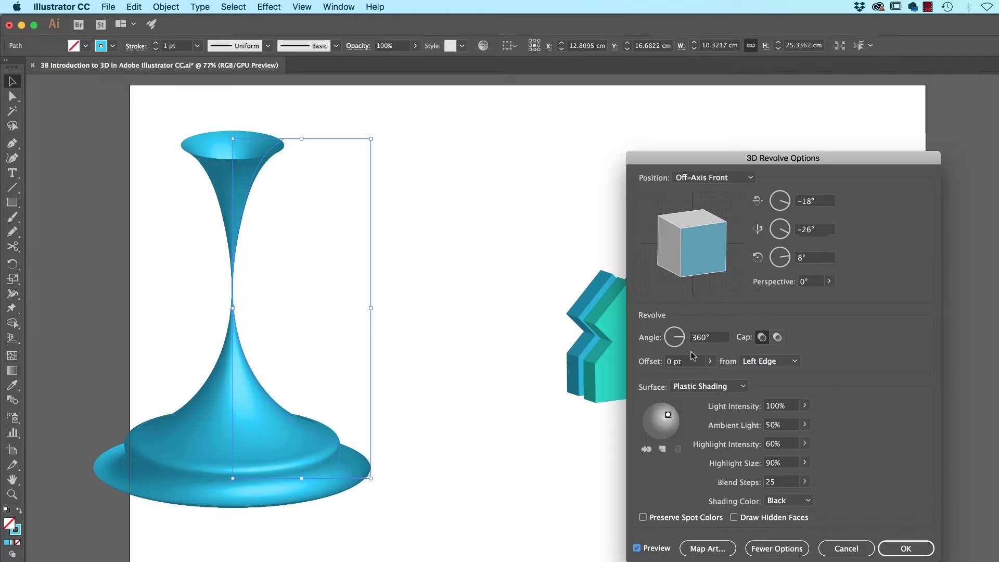
{"action": "left_click", "coordinate": [776, 363]}
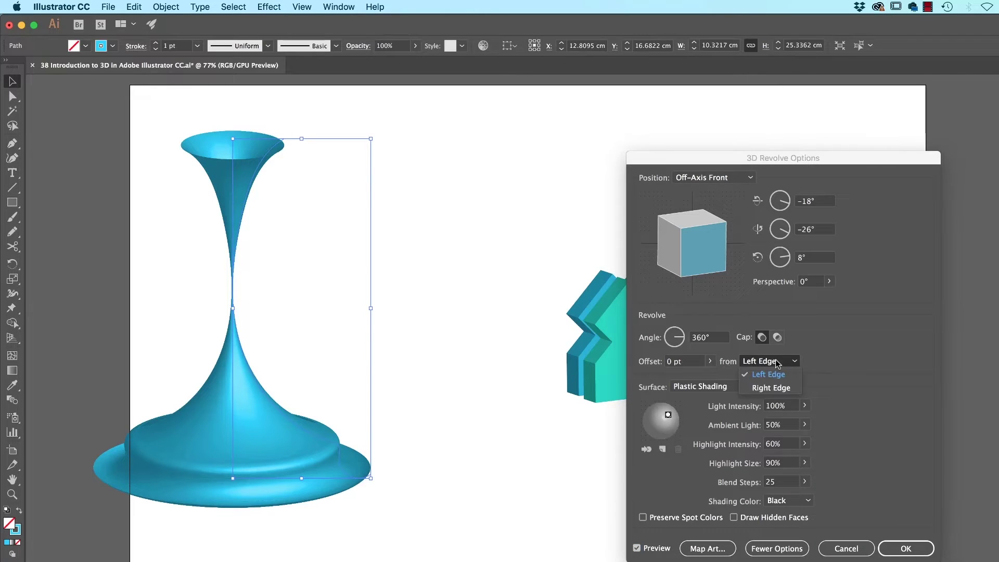
{"action": "left_click", "coordinate": [769, 389]}
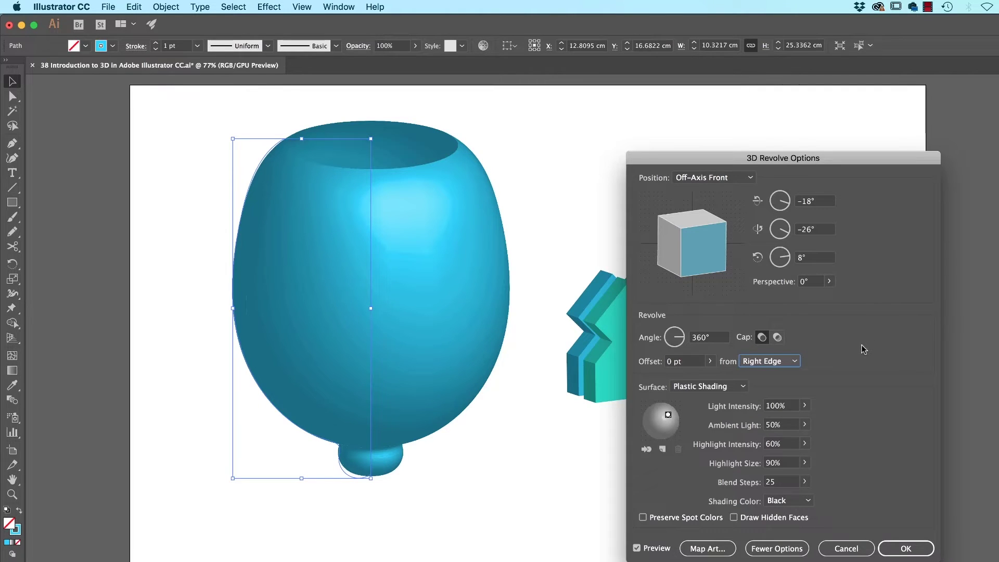
Step: Rotate the revolved shape and set the revolve offset to 126 pt
{"action": "left_click", "coordinate": [680, 250]}
{"action": "mouse_move", "coordinate": [680, 250]}
{"action": "left_mouse_down"}
{"action": "mouse_move", "coordinate": [681, 230]}
{"action": "mouse_move", "coordinate": [671, 244]}
{"action": "left_mouse_up"}
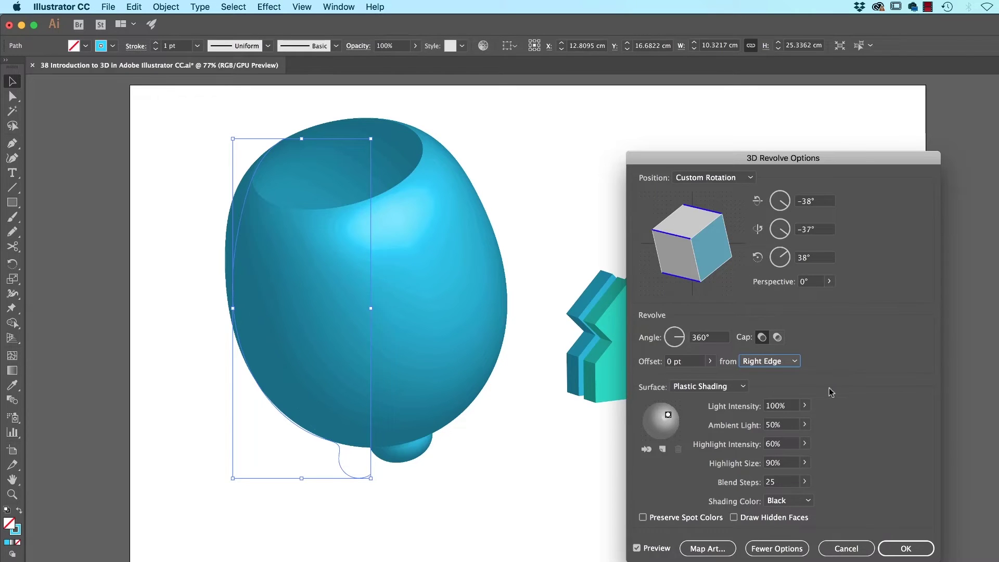
{"action": "left_click", "coordinate": [709, 360]}
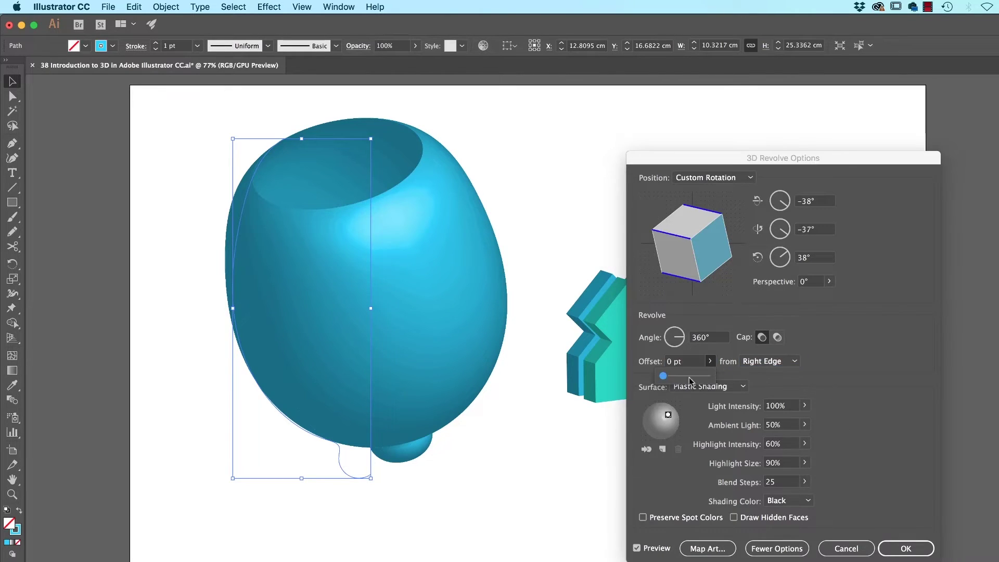
{"action": "left_click_drag", "start_coordinate": [668, 375], "coordinate": [679, 378]}
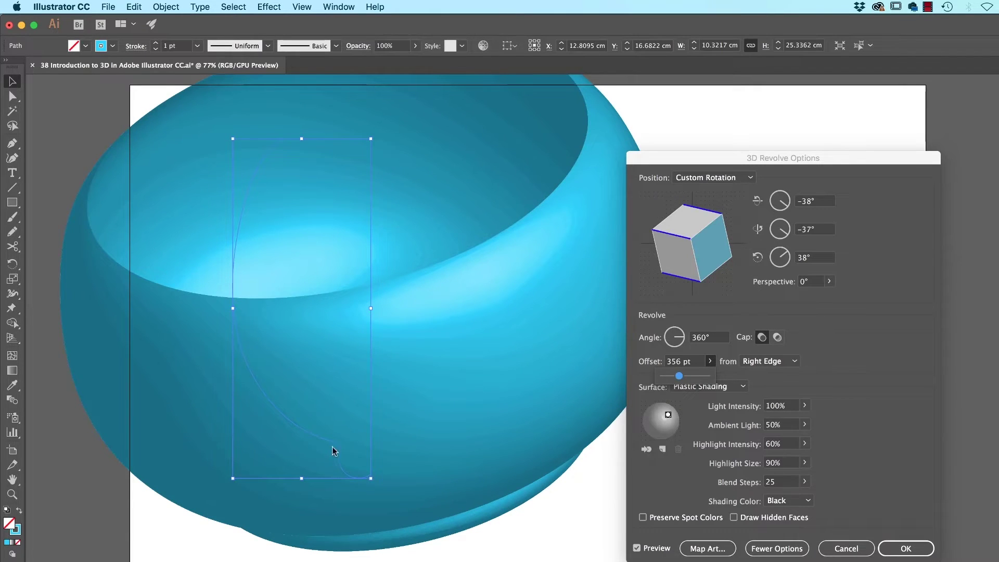
{"action": "left_click", "coordinate": [671, 374]}
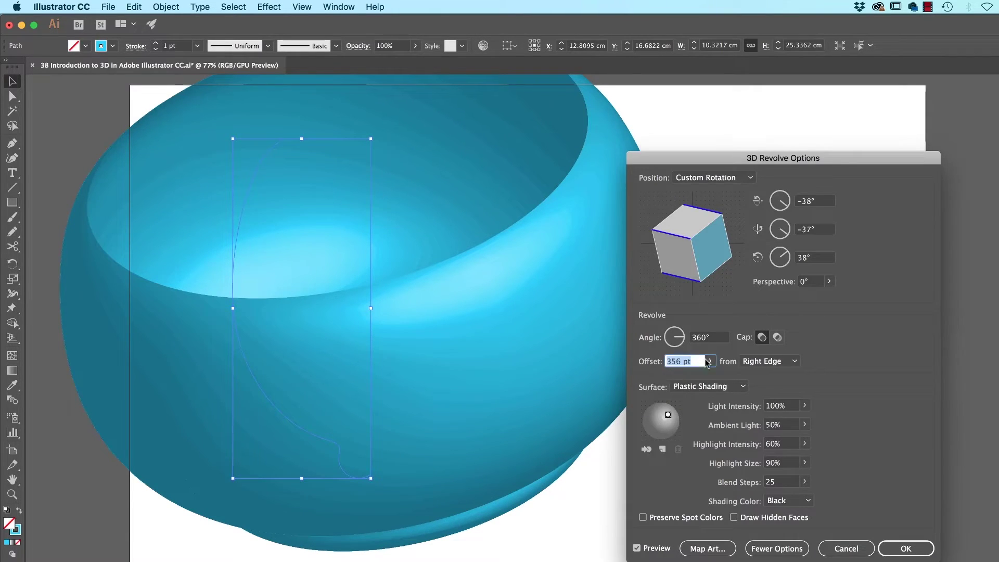
{"action": "left_click", "coordinate": [709, 361]}
{"action": "left_click_drag", "start_coordinate": [677, 376], "coordinate": [672, 376]}
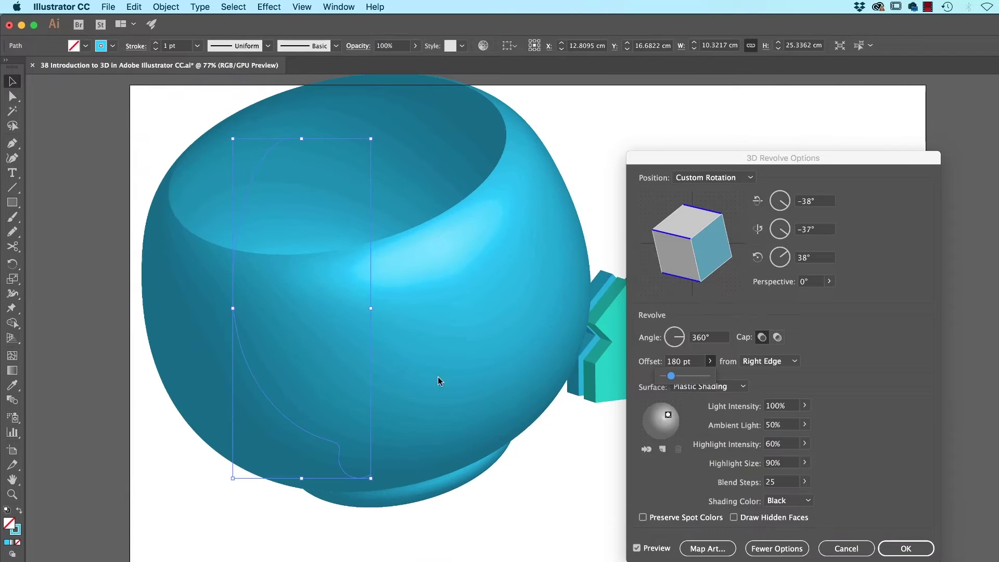
{"action": "left_click_drag", "start_coordinate": [672, 376], "coordinate": [669, 376]}
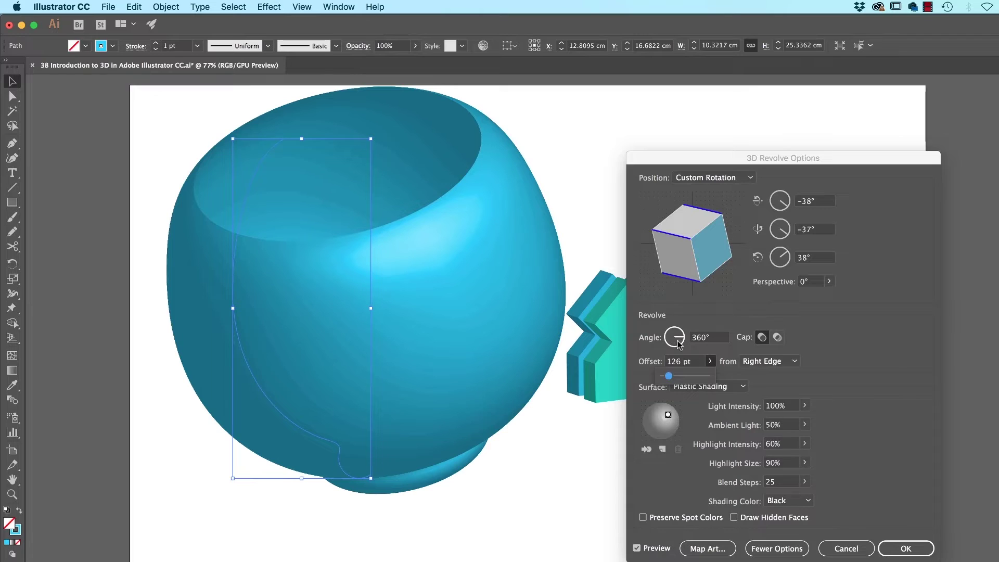
Step: Sweep the revolve angle to 314°, tilt it to −99°, −60°, 114°, and choose Wireframe shading
{"action": "left_click", "coordinate": [679, 337]}
{"action": "left_click_drag", "start_coordinate": [681, 340], "coordinate": [675, 328]}
{"action": "left_click", "coordinate": [681, 346]}
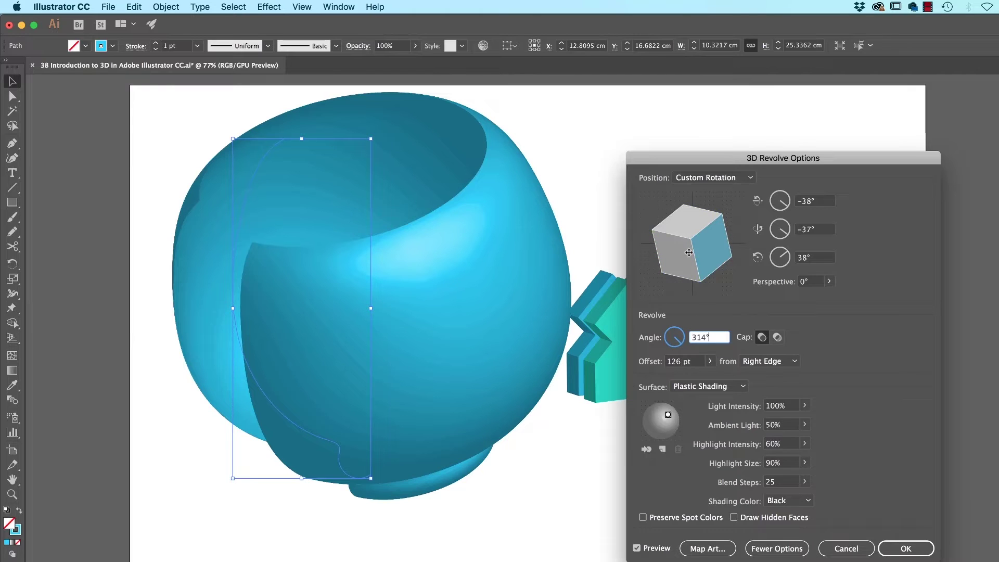
{"action": "left_click_drag", "start_coordinate": [694, 254], "coordinate": [720, 248]}
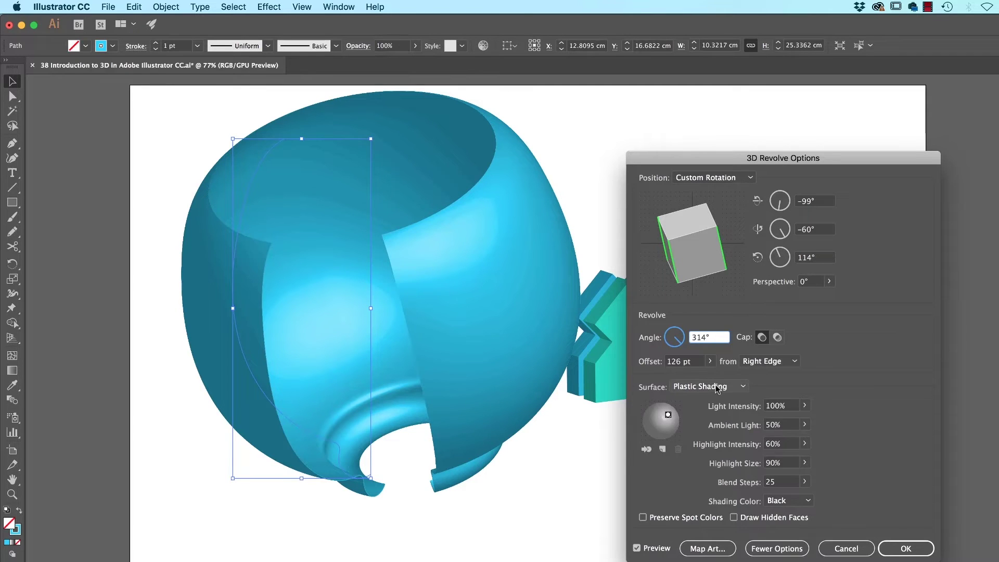
{"action": "left_click", "coordinate": [769, 548]}
{"action": "left_click", "coordinate": [768, 414]}
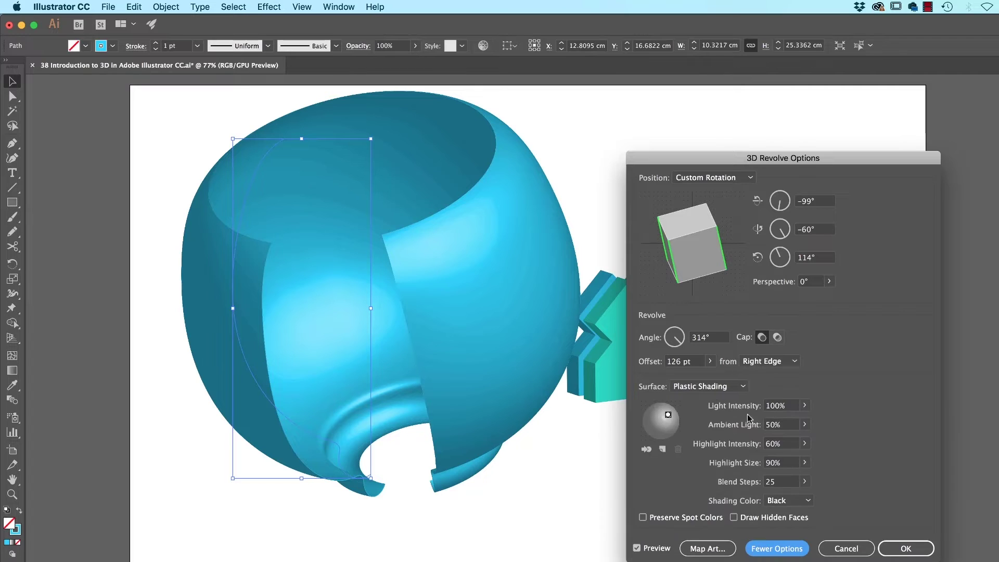
{"action": "left_click", "coordinate": [712, 386]}
Step: Preview the revolve as Wireframe, then return to Plastic Shading and apply the 3D Revolve
{"action": "left_click", "coordinate": [711, 399]}
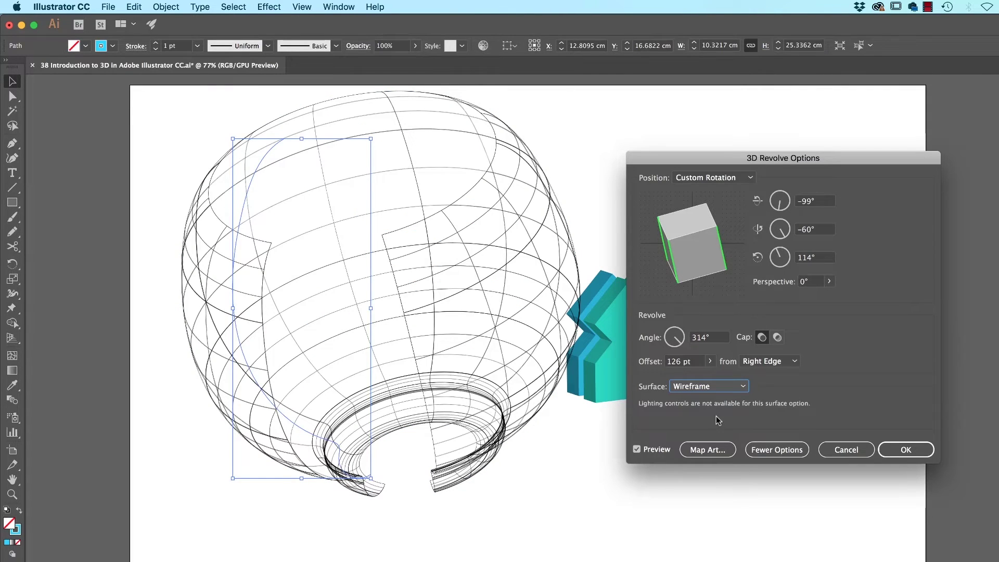
{"action": "left_click", "coordinate": [910, 450]}
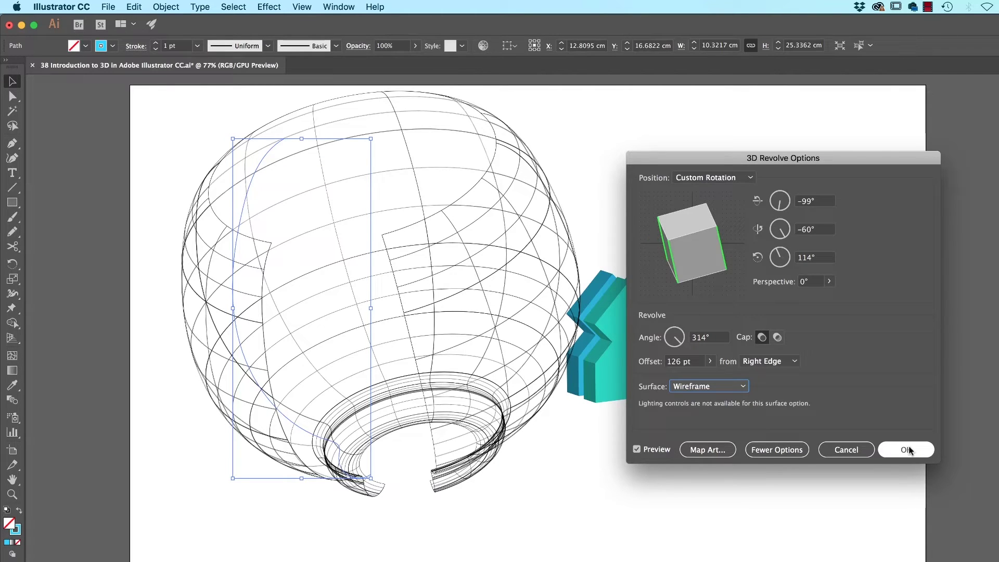
{"action": "left_click", "coordinate": [715, 390]}
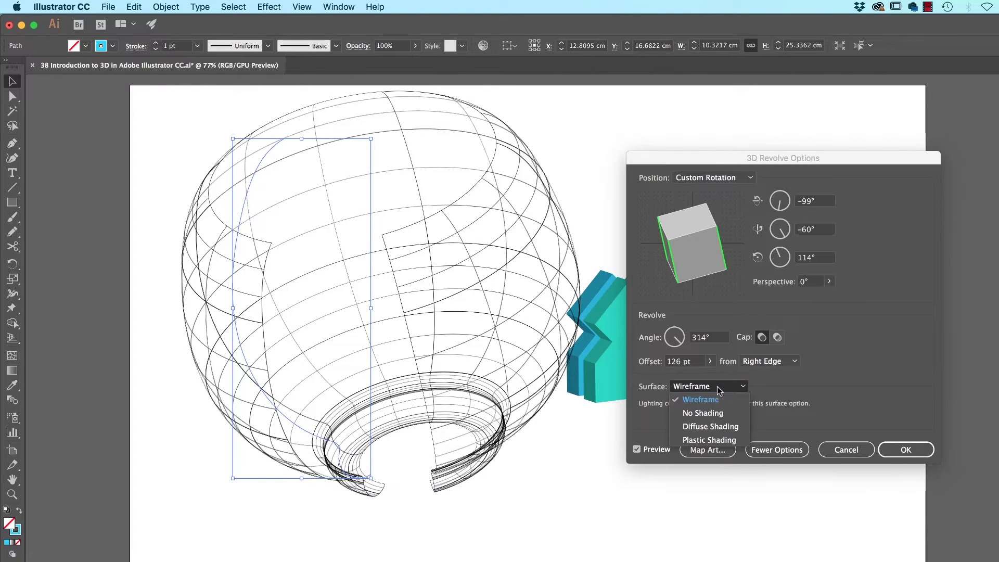
{"action": "left_click", "coordinate": [719, 440]}
{"action": "left_click", "coordinate": [906, 549]}
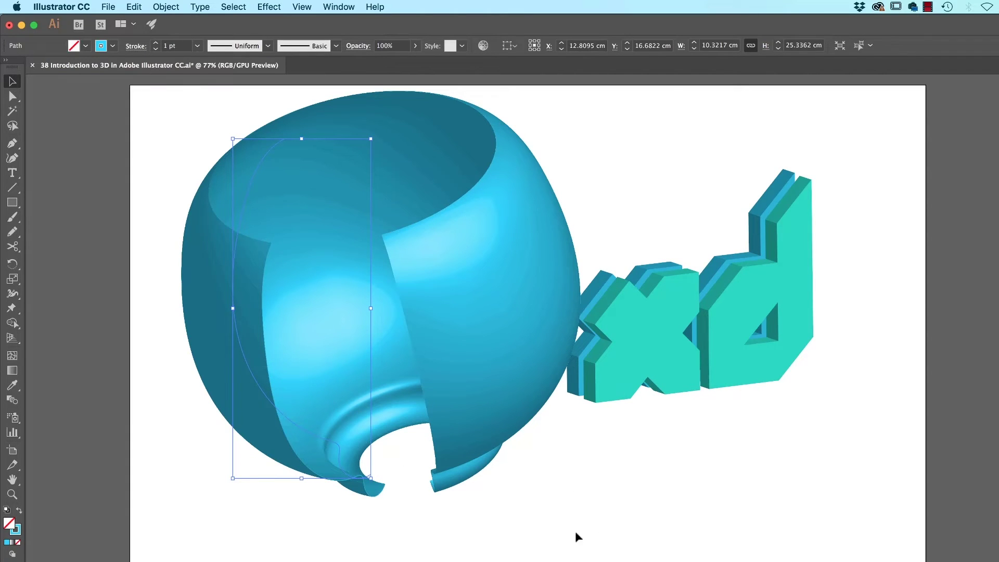
Step: In Outline view, scale the bowl's profile down to about 7.7 × 19 cm and move it up-left
{"action": "key", "text": "super+y"}
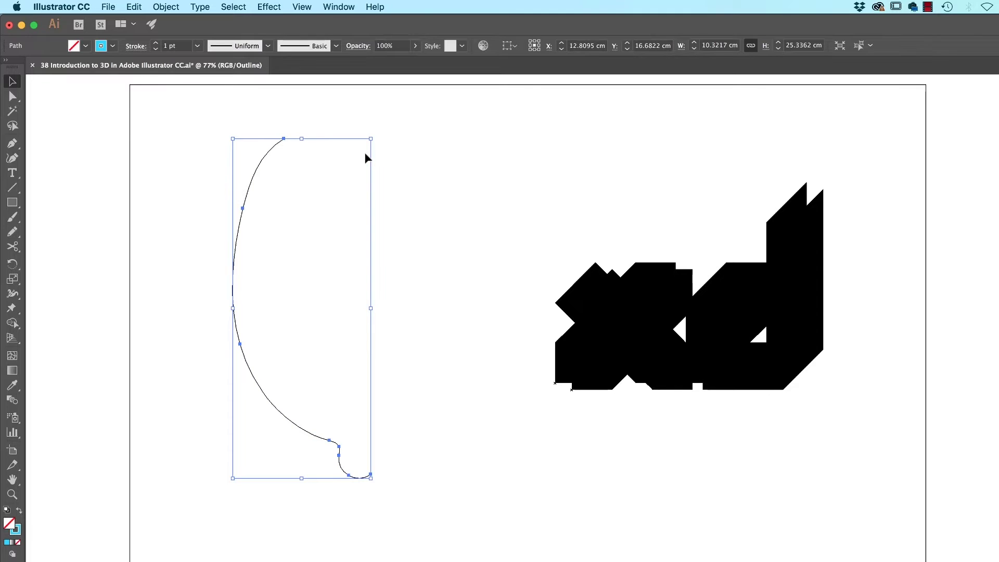
{"action": "left_click_drag", "start_coordinate": [371, 139], "coordinate": [291, 334]}
{"action": "left_click_drag", "start_coordinate": [257, 413], "coordinate": [201, 318]}
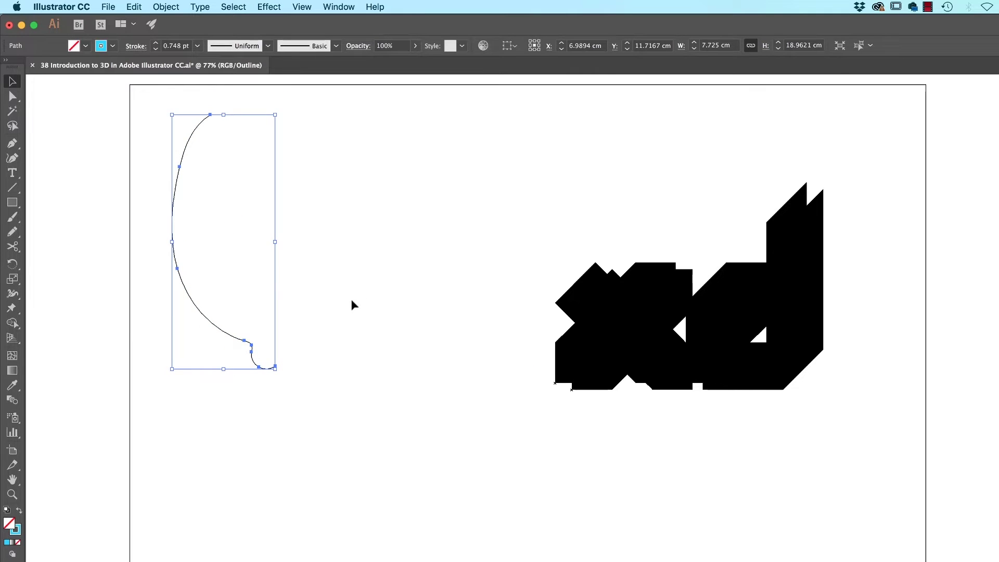
{"action": "key", "text": "super+y"}
{"action": "left_click", "coordinate": [438, 461]}
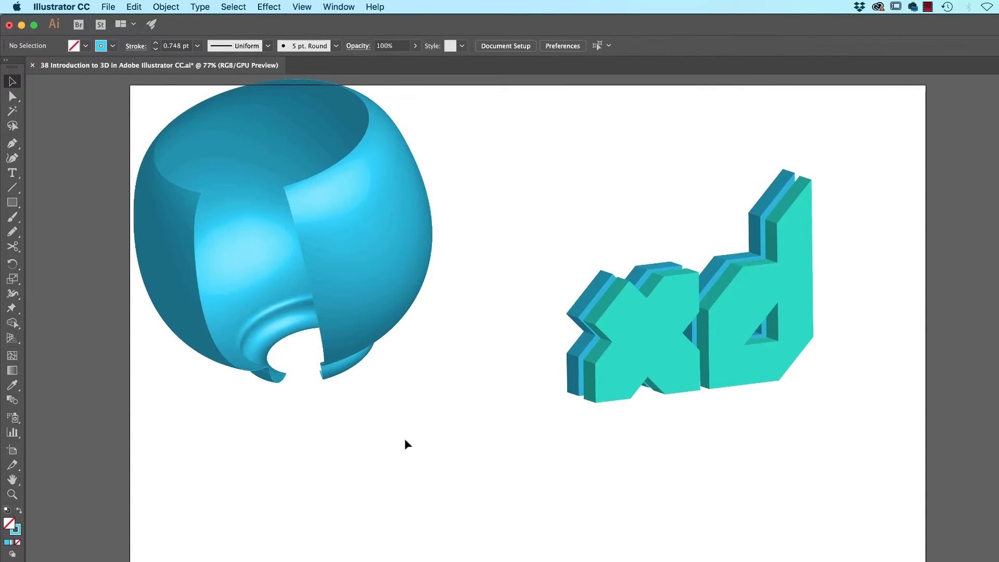
Step: Add the text 'xd' below the bowl and enlarge it
{"action": "key", "text": "t"}
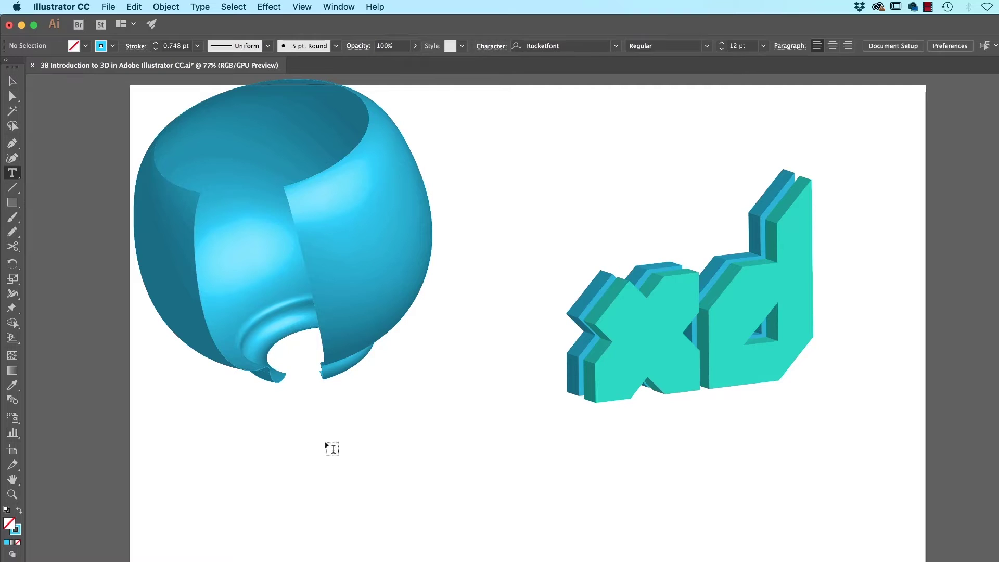
{"action": "left_click", "coordinate": [390, 506]}
{"action": "type", "text": "xd"}
{"action": "key", "text": "Escape"}
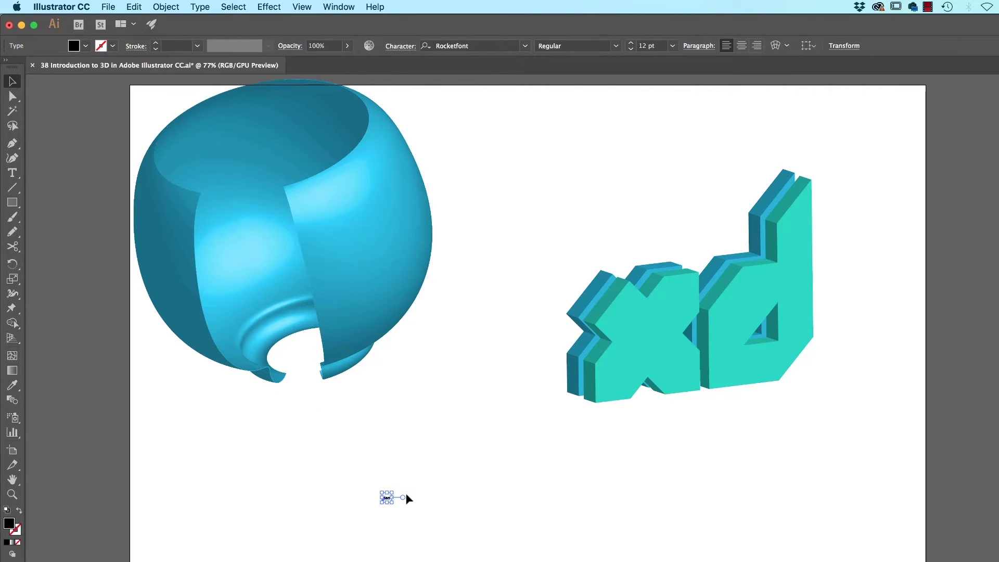
{"action": "left_click_drag", "start_coordinate": [396, 492], "coordinate": [496, 404]}
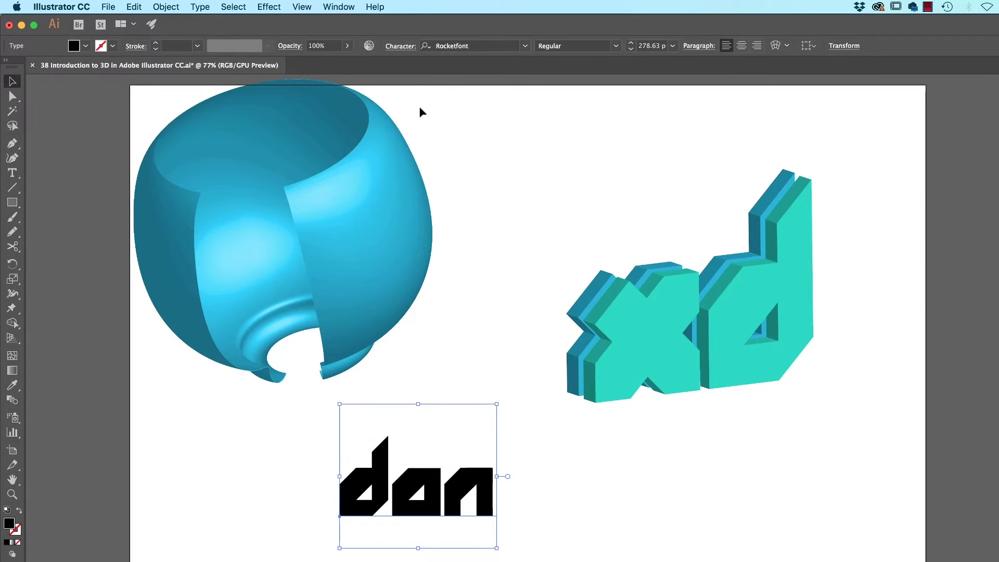
Step: Apply an Effect > 3D > Rotate to the text, tilting it to -38°/-40°/38°
{"action": "left_click", "coordinate": [270, 7]}
{"action": "mouse_move", "coordinate": [300, 88]}
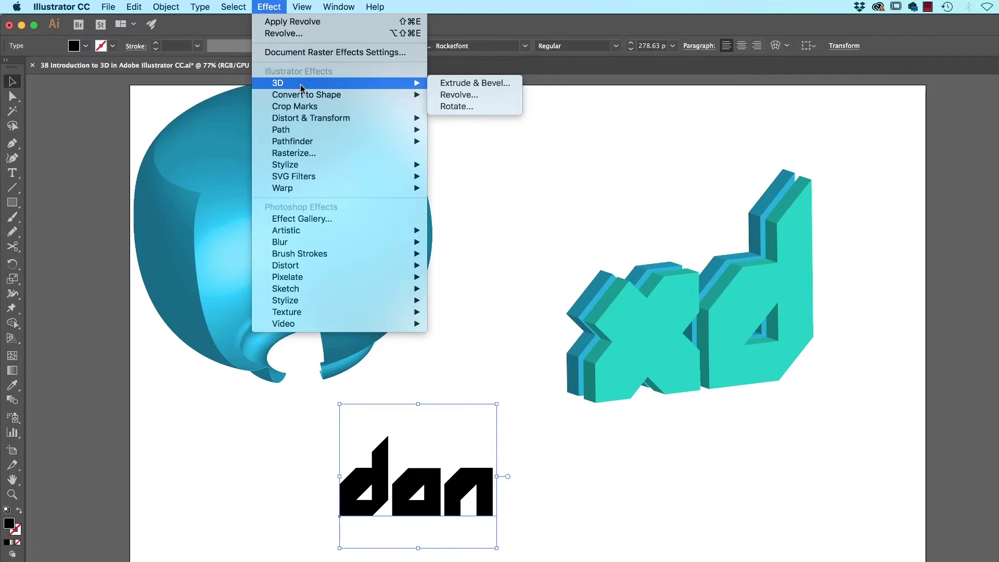
{"action": "left_click", "coordinate": [456, 107]}
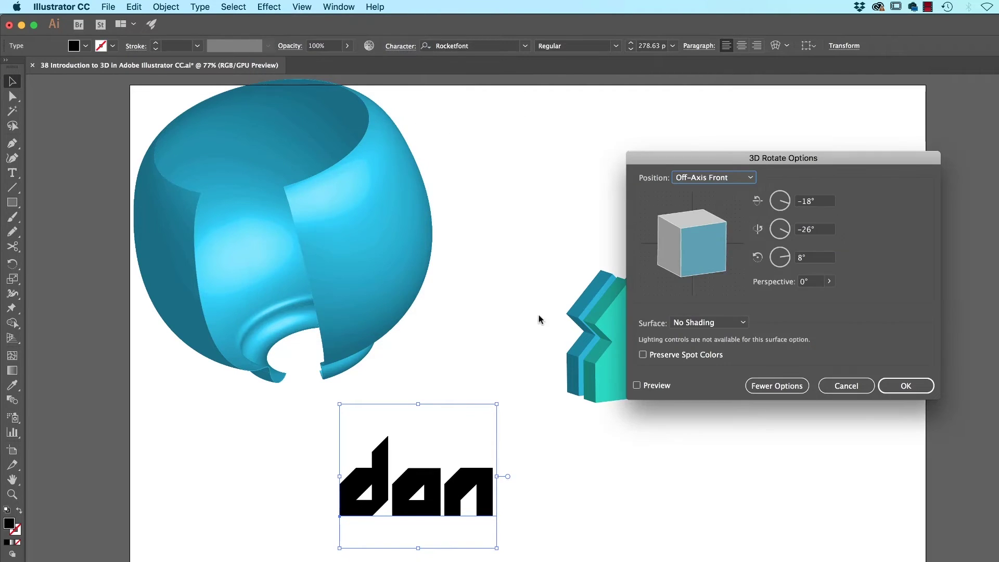
{"action": "left_click", "coordinate": [655, 387]}
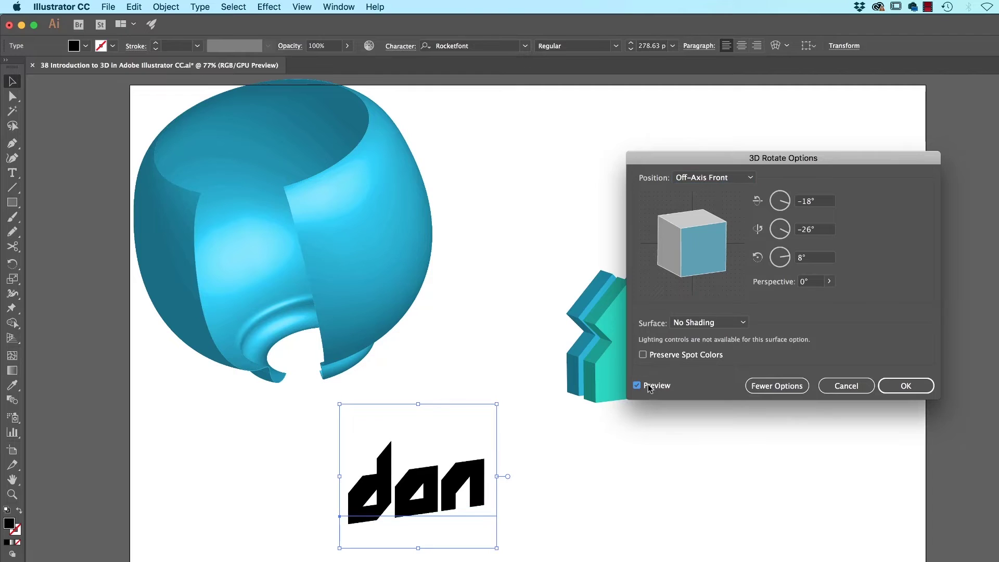
{"action": "left_click_drag", "start_coordinate": [680, 256], "coordinate": [674, 232]}
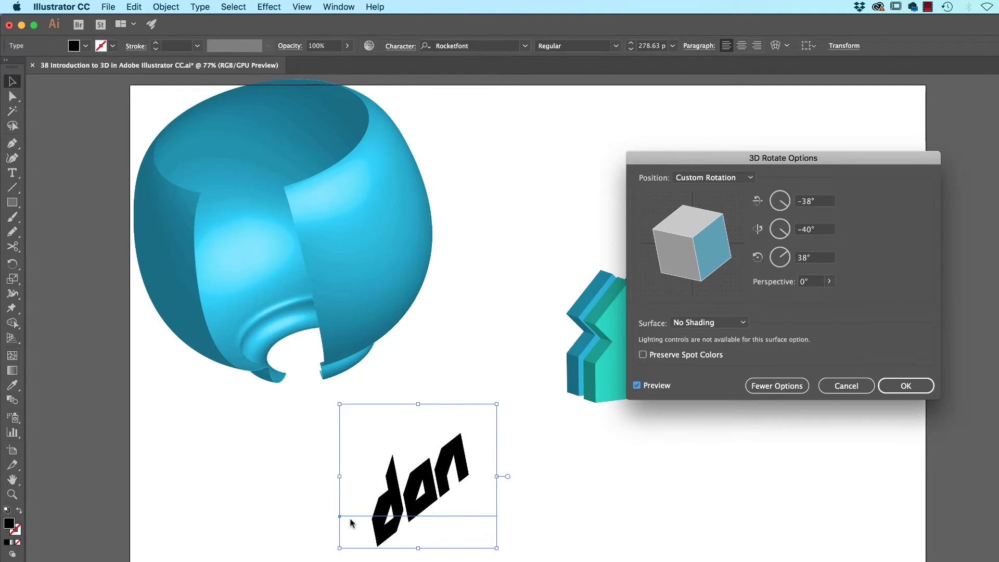
{"action": "left_click", "coordinate": [909, 388]}
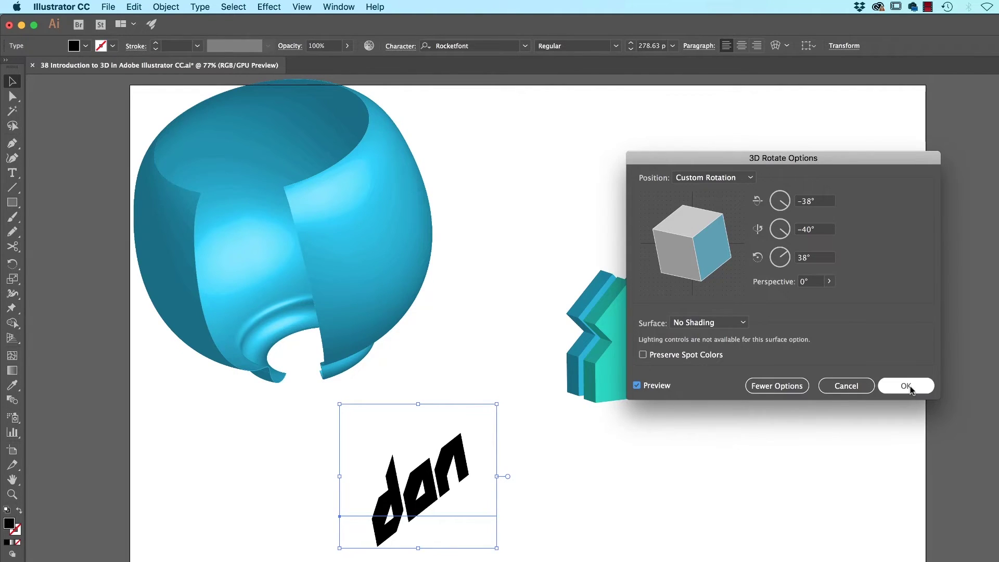
{"action": "left_click", "coordinate": [911, 389]}
Step: Nudge the blue 3D bowl slightly down and to the right
{"action": "left_click", "coordinate": [770, 495]}
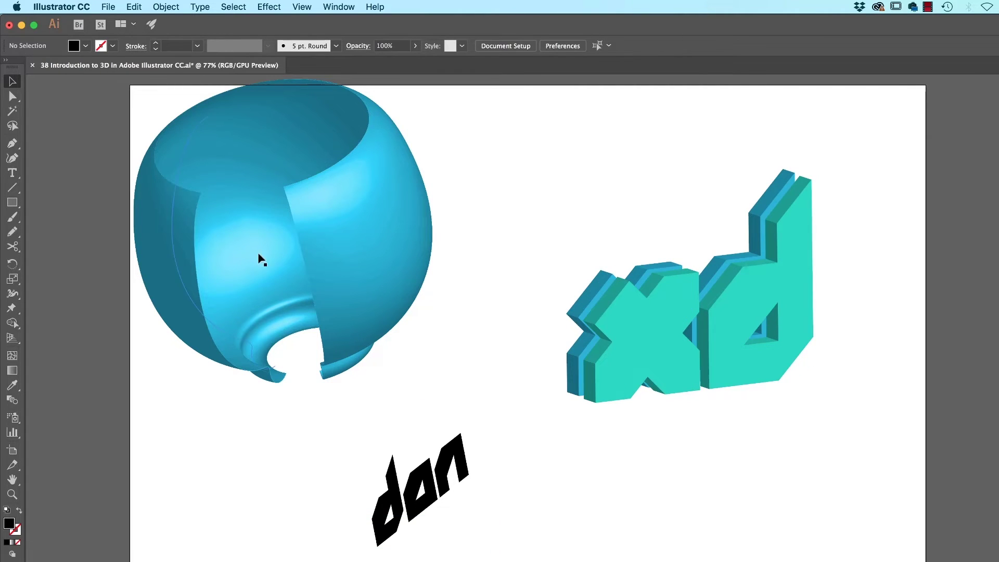
{"action": "left_click_drag", "start_coordinate": [221, 334], "coordinate": [241, 377]}
{"action": "left_click", "coordinate": [656, 517]}
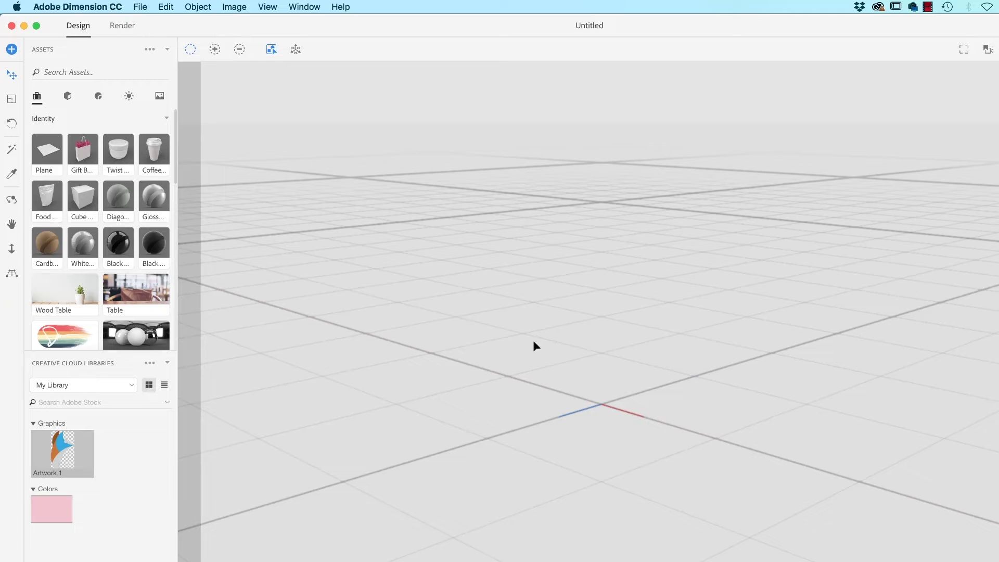
Step: Add a coffee cup, position Artwork 1 on it as a decal, and drag in the Wood Table image
{"action": "left_click_drag", "start_coordinate": [155, 156], "coordinate": [580, 424]}
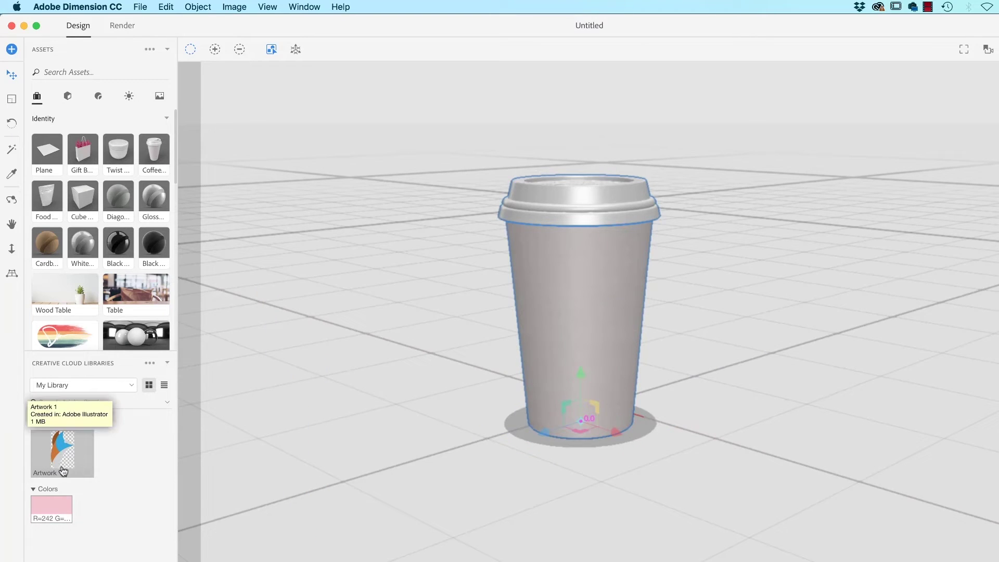
{"action": "left_click_drag", "start_coordinate": [68, 471], "coordinate": [567, 294]}
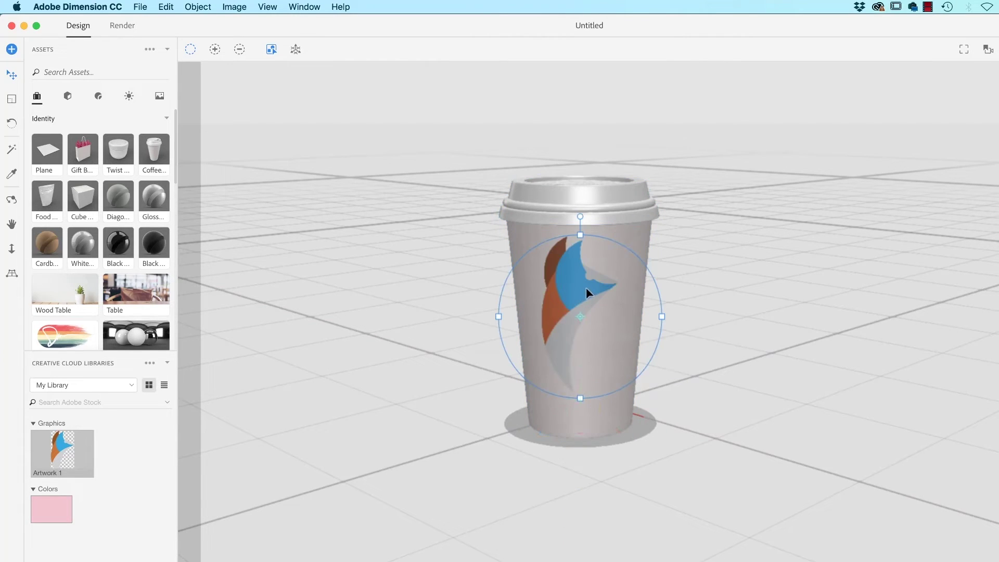
{"action": "mouse_move", "coordinate": [587, 288]}
{"action": "left_mouse_down"}
{"action": "mouse_move", "coordinate": [629, 296]}
{"action": "mouse_move", "coordinate": [575, 303]}
{"action": "left_mouse_up"}
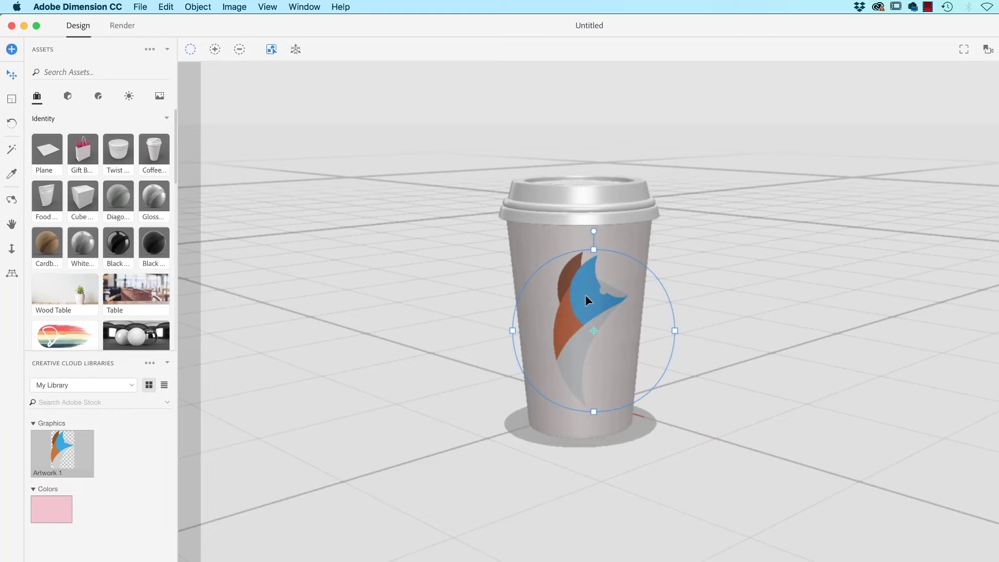
{"action": "left_click_drag", "start_coordinate": [585, 294], "coordinate": [581, 293]}
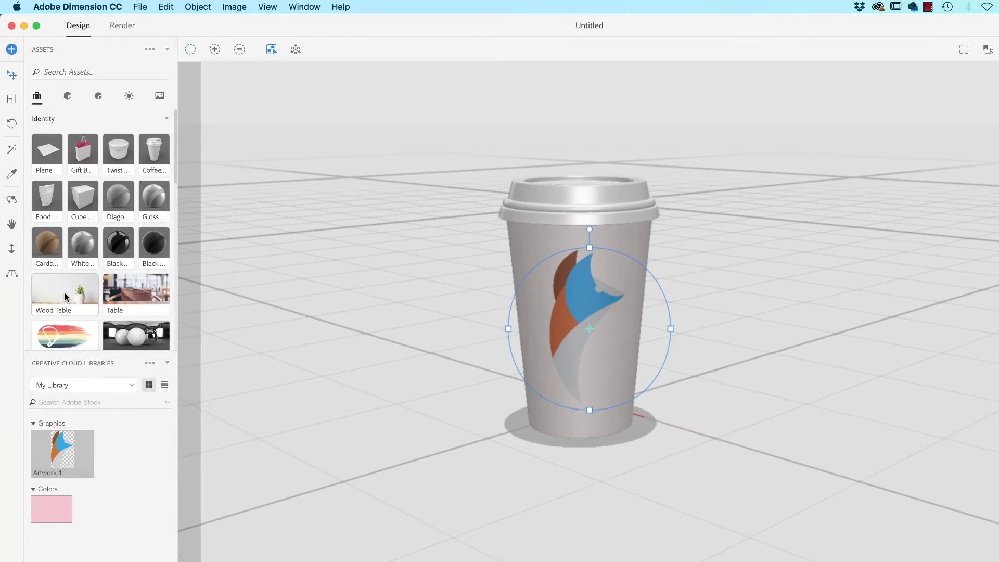
{"action": "left_click_drag", "start_coordinate": [63, 297], "coordinate": [387, 316]}
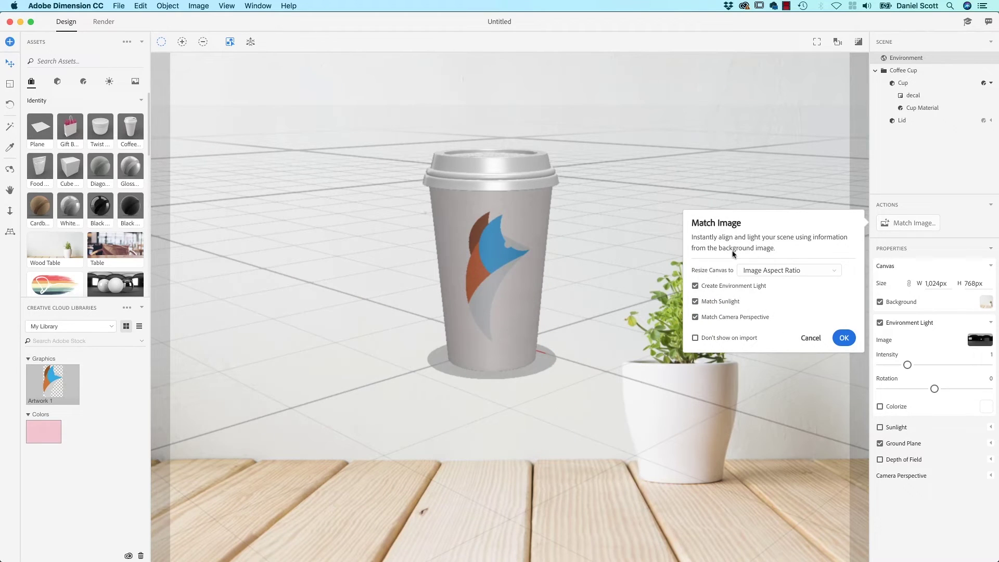
Step: Match the scene to the wood table image, keeping environment light, sunlight and camera perspective
{"action": "left_click", "coordinate": [844, 338]}
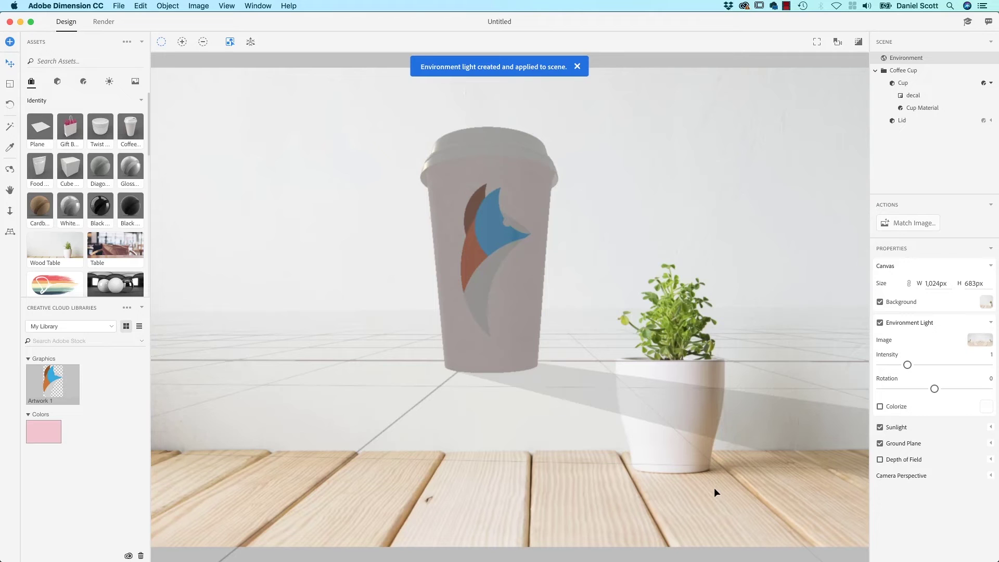
Step: Scale the Coffee Cup group to 0.2 and set it on the table left of the plant
{"action": "left_click", "coordinate": [526, 332]}
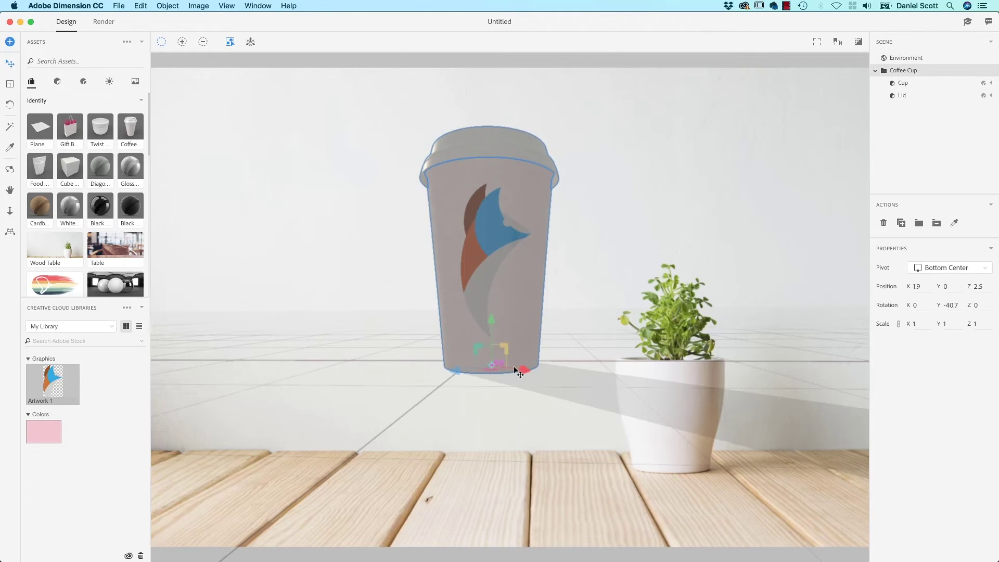
{"action": "left_click_drag", "start_coordinate": [509, 344], "coordinate": [225, 466]}
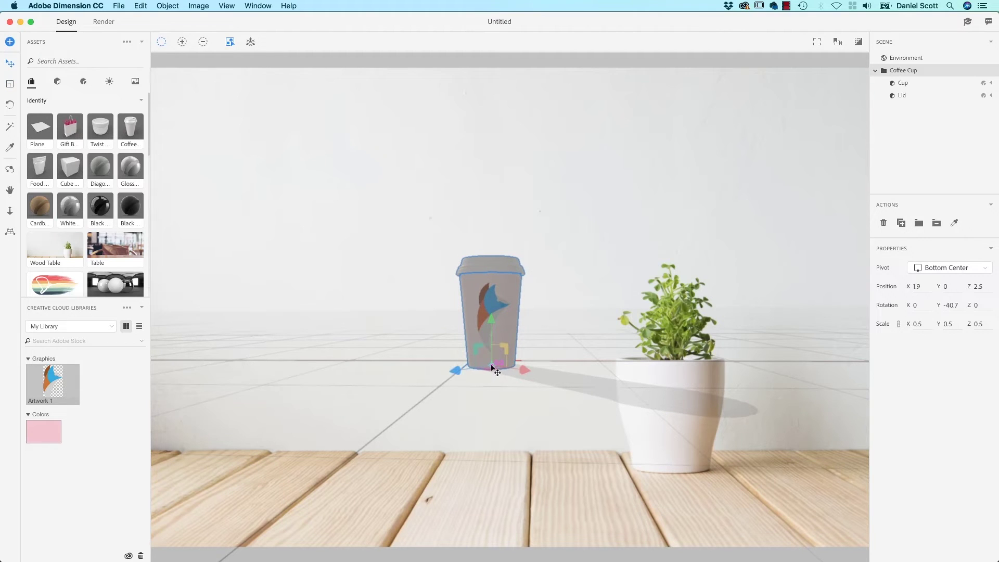
{"action": "left_click_drag", "start_coordinate": [495, 373], "coordinate": [175, 524]}
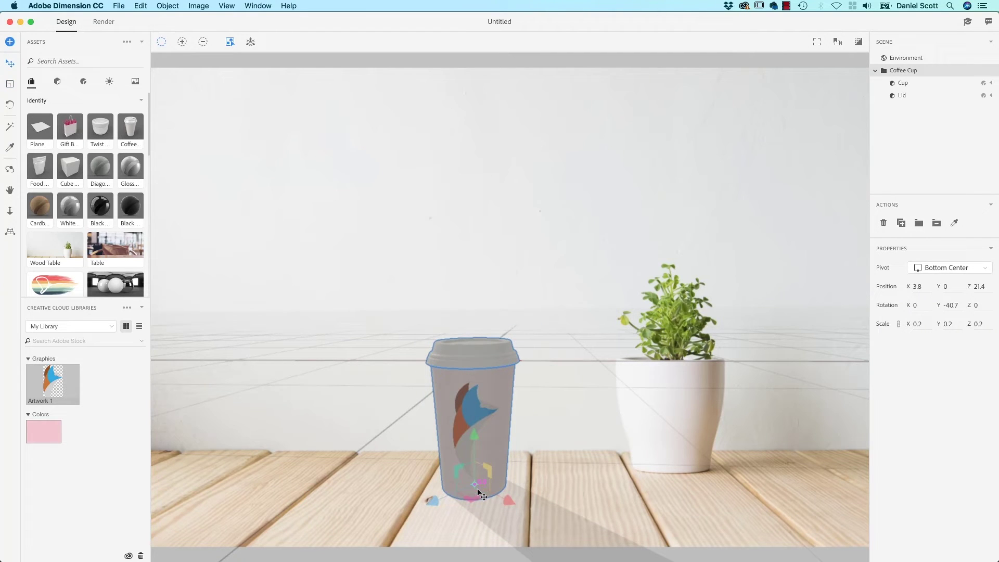
{"action": "left_click_drag", "start_coordinate": [478, 486], "coordinate": [525, 483]}
{"action": "left_click_drag", "start_coordinate": [586, 484], "coordinate": [427, 489]}
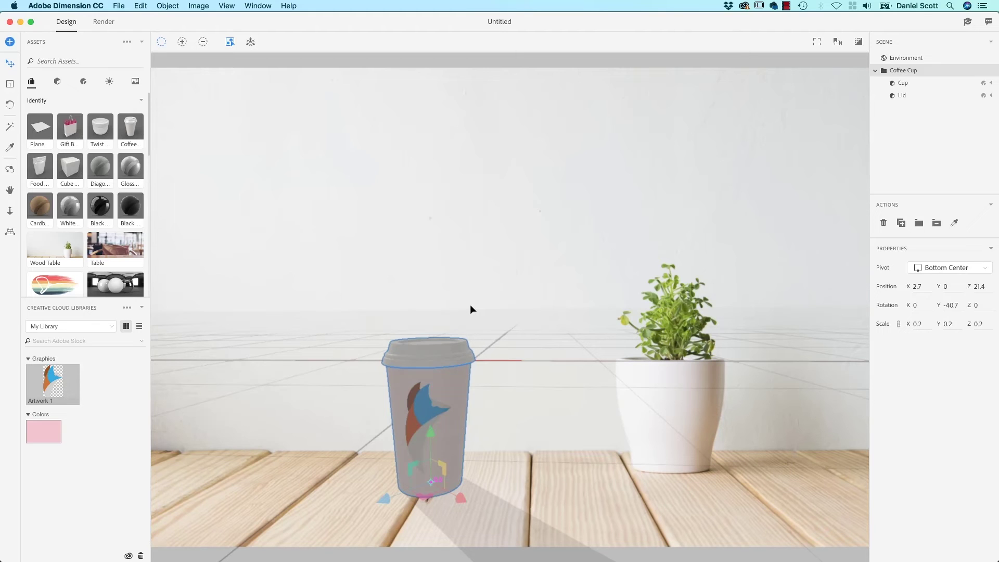
Step: Switch from Dimension over to After Effects with Cmd+Tab
{"action": "key", "text": "super+Tab"}
{"action": "key", "text": "super+Tab"}
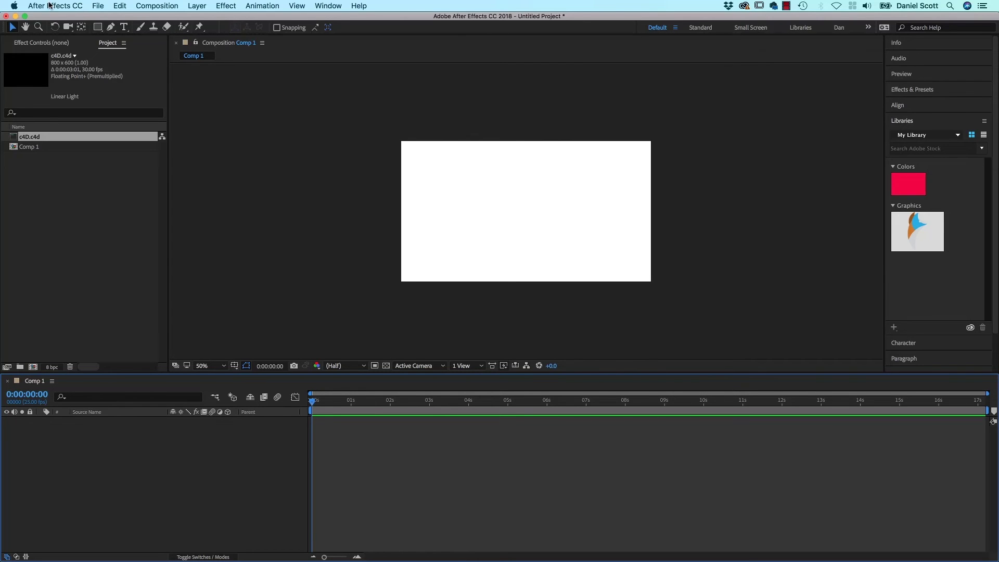
Step: Create a new MAXON CINEMA 4D File and switch to it in Cinema 4D Lite
{"action": "left_click", "coordinate": [97, 4]}
{"action": "left_click", "coordinate": [83, 15]}
{"action": "left_click", "coordinate": [99, 6]}
{"action": "mouse_move", "coordinate": [109, 18]}
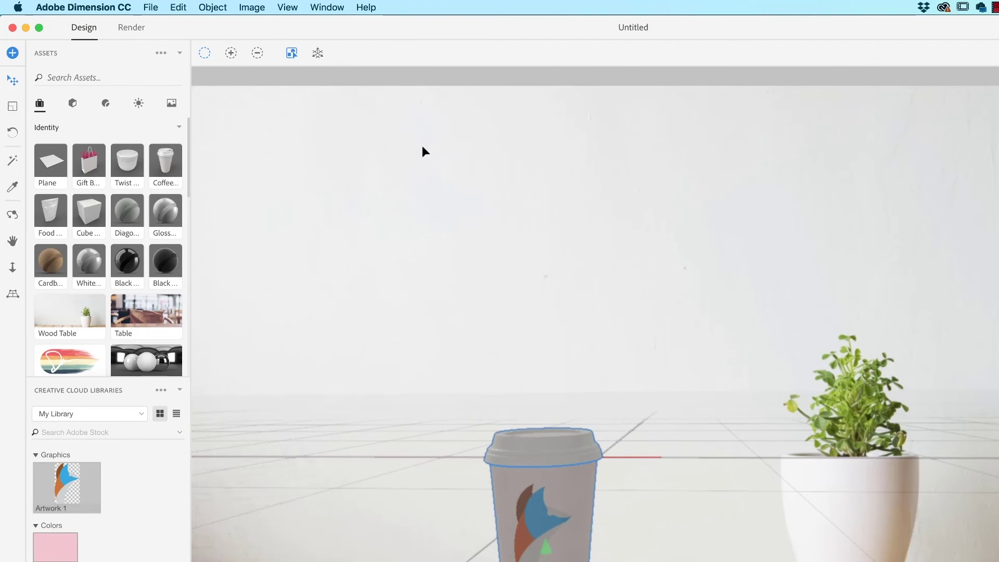
{"action": "key", "text": "super+Tab"}
{"action": "key", "text": "super+Tab"}
{"action": "key", "text": "super+Tab"}
{"action": "key", "text": "super+Tab"}
{"action": "key", "text": "super+Tab"}
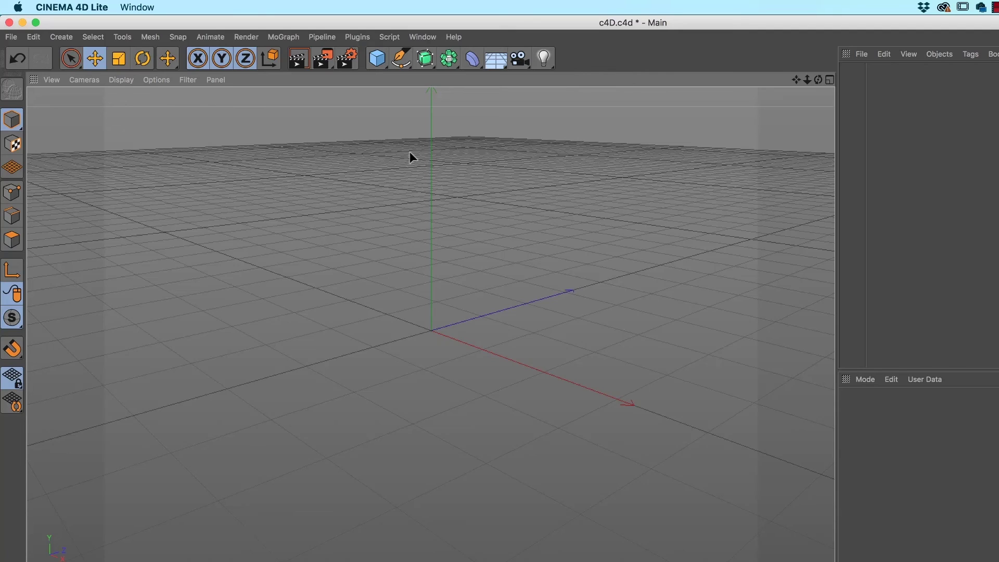
Step: Add a 200 cm cube and push it back along its Z axis
{"action": "left_click", "coordinate": [377, 59]}
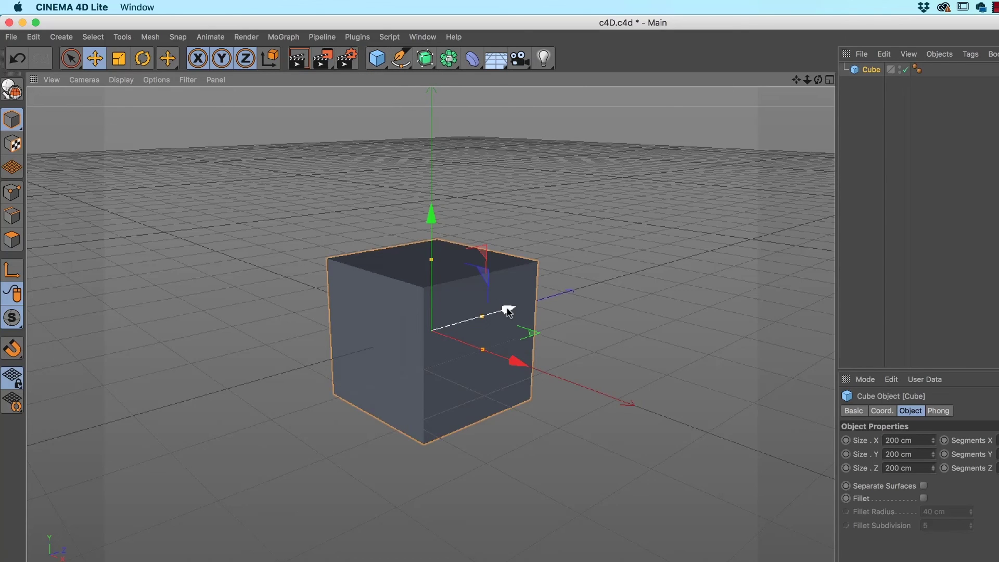
{"action": "left_click_drag", "start_coordinate": [507, 311], "coordinate": [370, 343]}
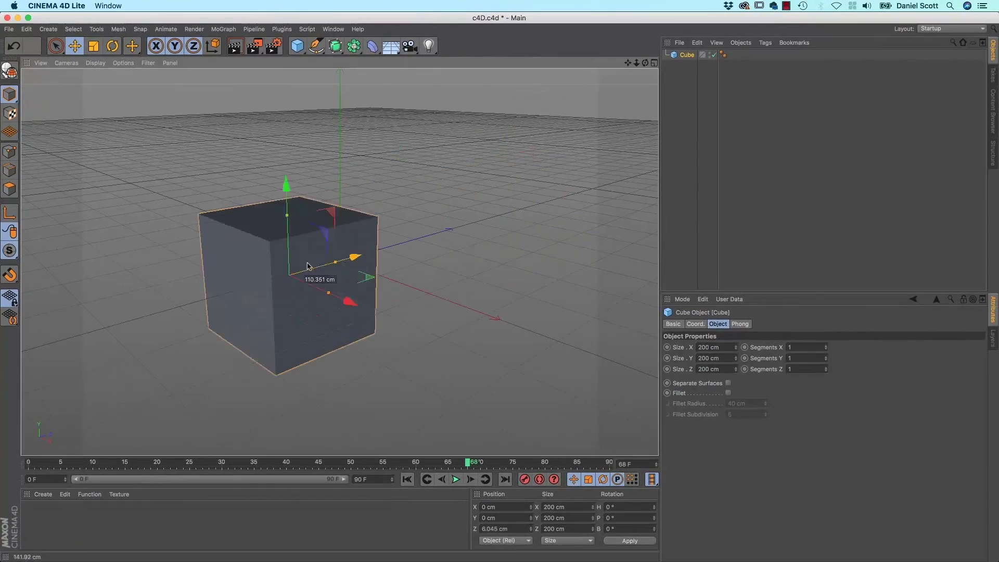
{"action": "left_click_drag", "start_coordinate": [292, 269], "coordinate": [265, 278]}
Step: Keyframe the cube moving forward on Z from frame 0 to frame 60 and play it
{"action": "left_click", "coordinate": [26, 463]}
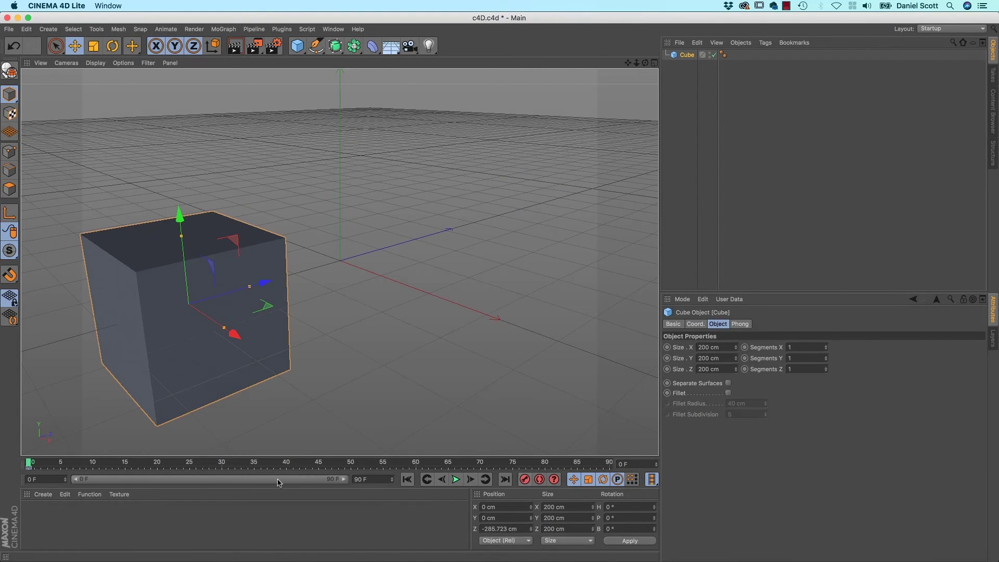
{"action": "left_click_drag", "start_coordinate": [262, 469], "coordinate": [416, 470]}
{"action": "left_click_drag", "start_coordinate": [266, 282], "coordinate": [551, 203]}
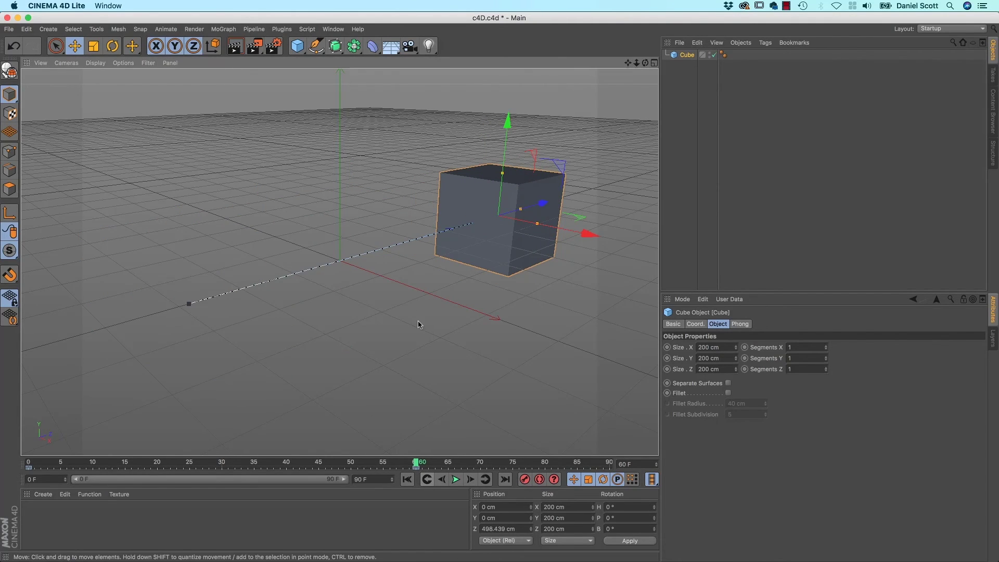
{"action": "left_click_drag", "start_coordinate": [416, 463], "coordinate": [28, 463]}
{"action": "left_click", "coordinate": [455, 479]}
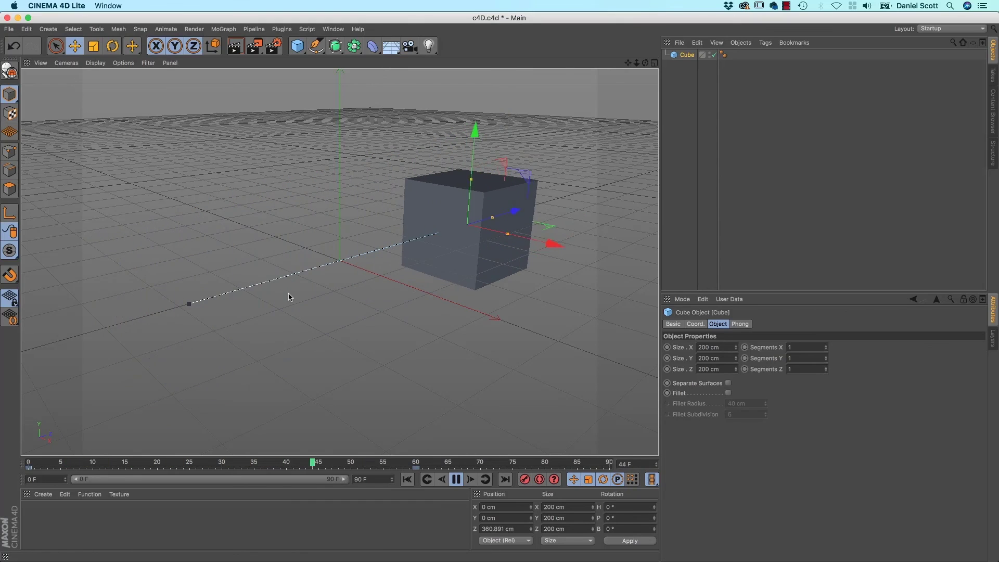
Step: Stop playback and add a Floor lowered beneath the cube
{"action": "key", "text": "9"}
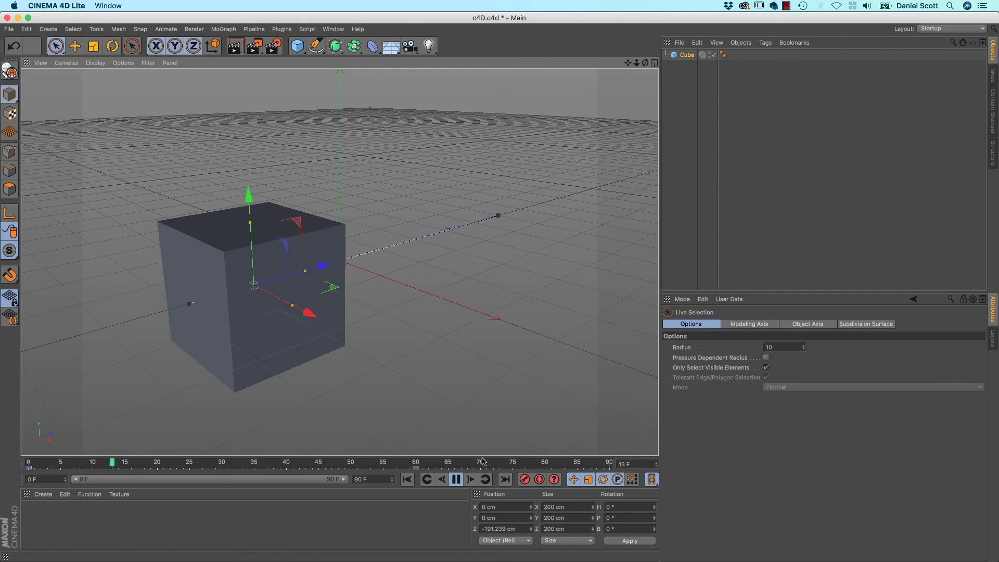
{"action": "left_click", "coordinate": [456, 479]}
{"action": "left_click", "coordinate": [344, 312]}
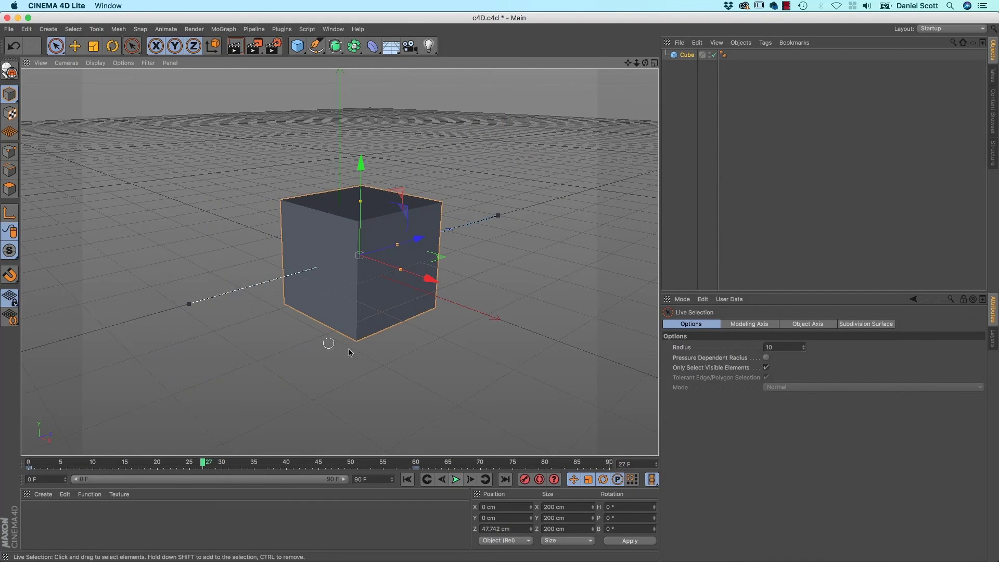
{"action": "left_click", "coordinate": [389, 51]}
{"action": "left_click_drag", "start_coordinate": [339, 166], "coordinate": [337, 230]}
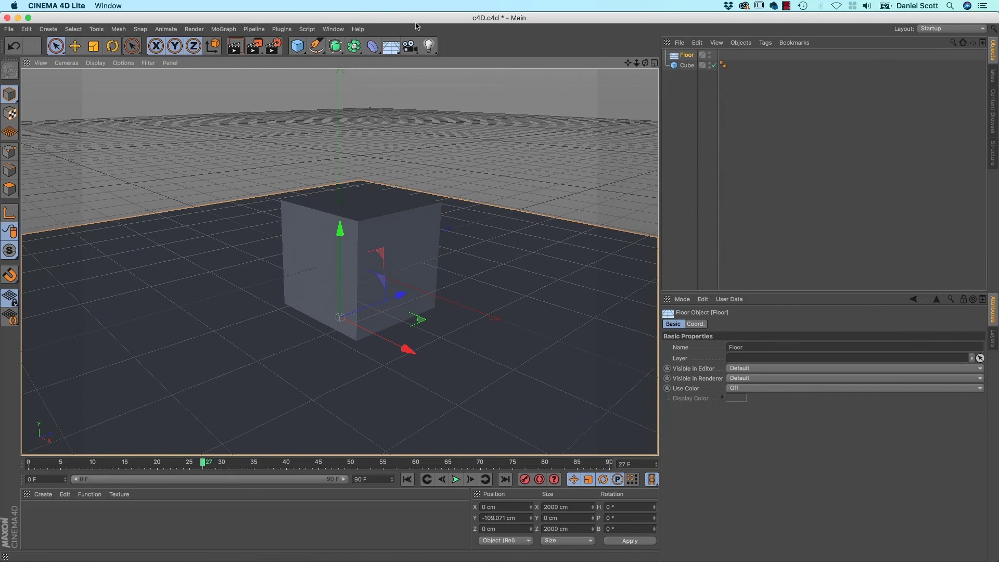
Step: Add an Omni light raised above and left of the cube, casting Shadow Maps (Soft)
{"action": "left_click", "coordinate": [429, 46]}
{"action": "left_click_drag", "start_coordinate": [345, 180], "coordinate": [341, 62]}
{"action": "left_click_drag", "start_coordinate": [407, 157], "coordinate": [218, 157]}
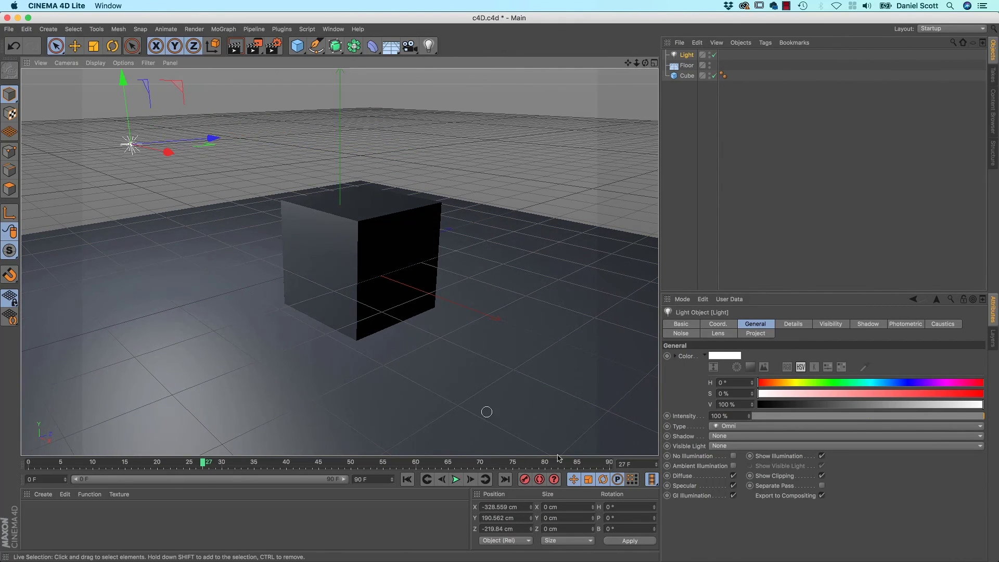
{"action": "left_click", "coordinate": [747, 436]}
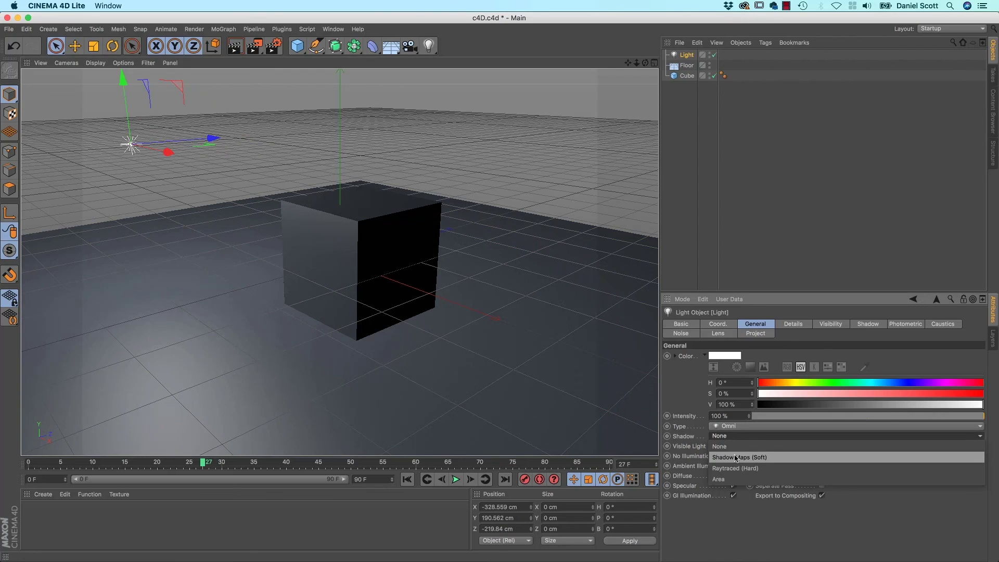
{"action": "left_click", "coordinate": [735, 457]}
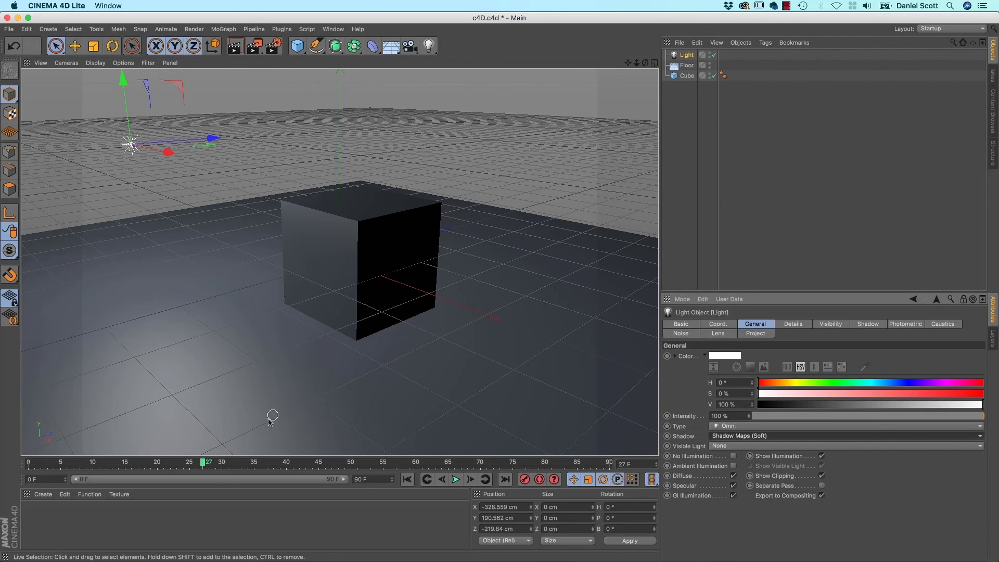
{"action": "left_click", "coordinate": [43, 494]}
{"action": "mouse_move", "coordinate": [79, 416]}
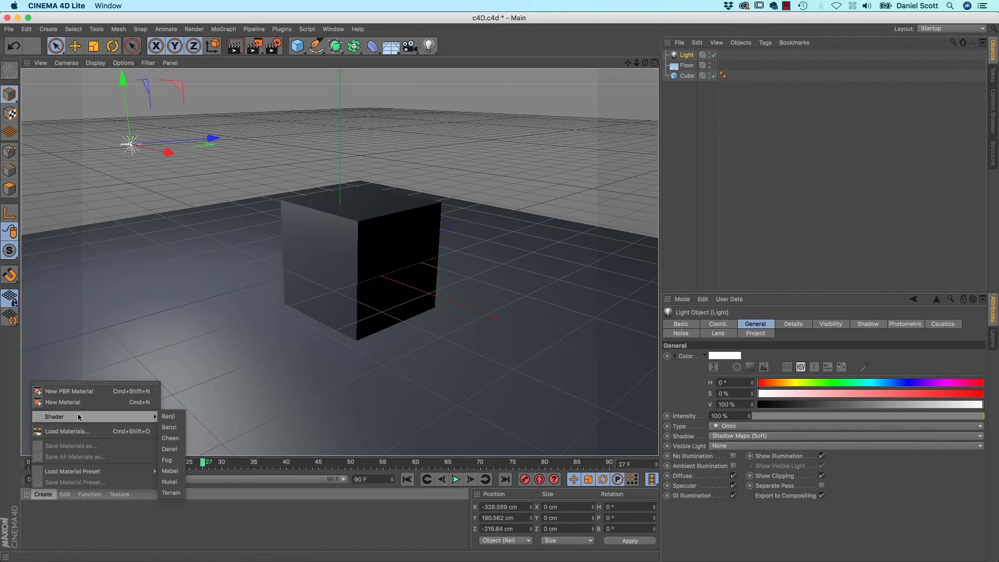
Step: Create Banji and Nukei shader materials, apply Nukei to the cube and floor, and render a preview
{"action": "left_click", "coordinate": [169, 417]}
{"action": "left_click", "coordinate": [45, 496]}
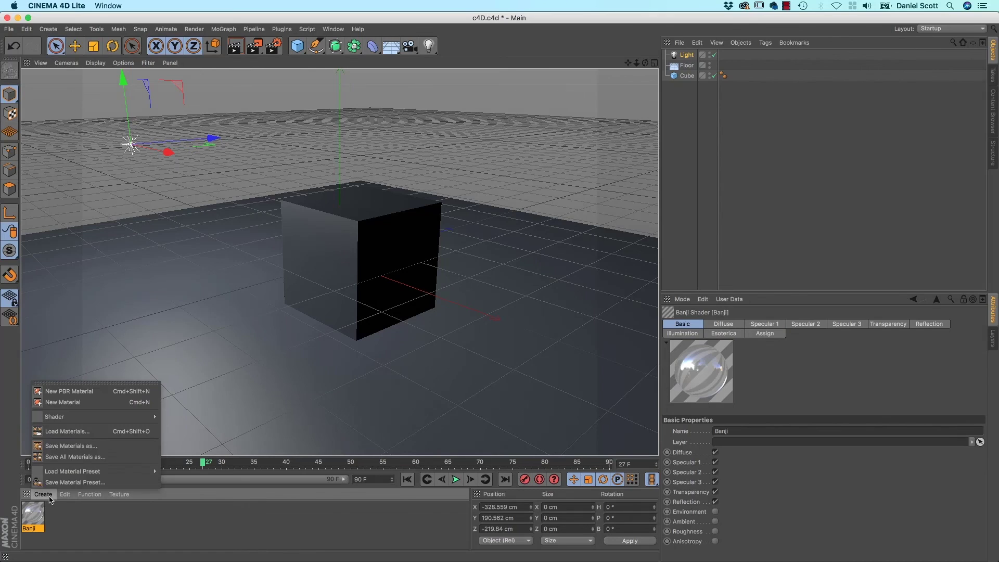
{"action": "mouse_move", "coordinate": [89, 417]}
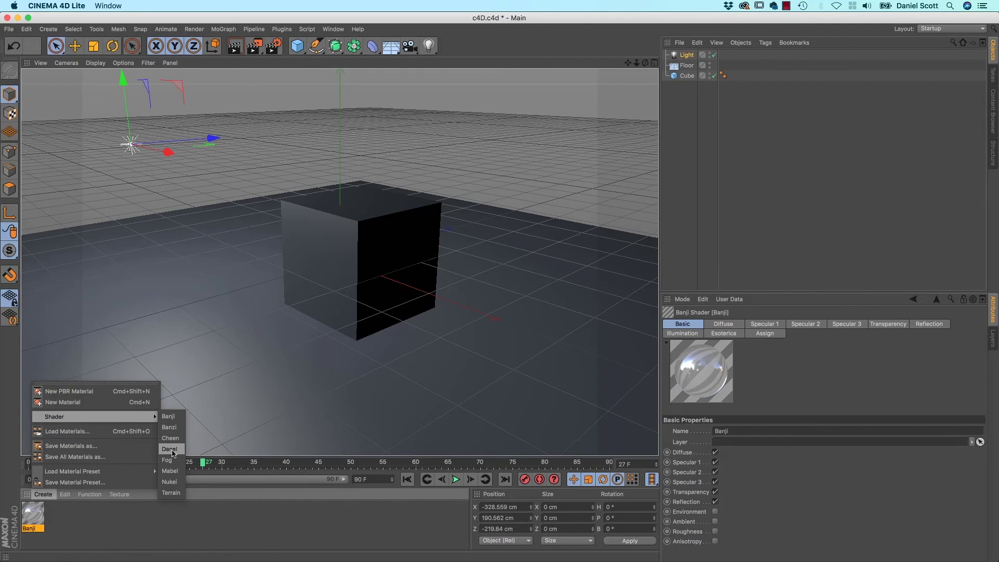
{"action": "left_click", "coordinate": [170, 481]}
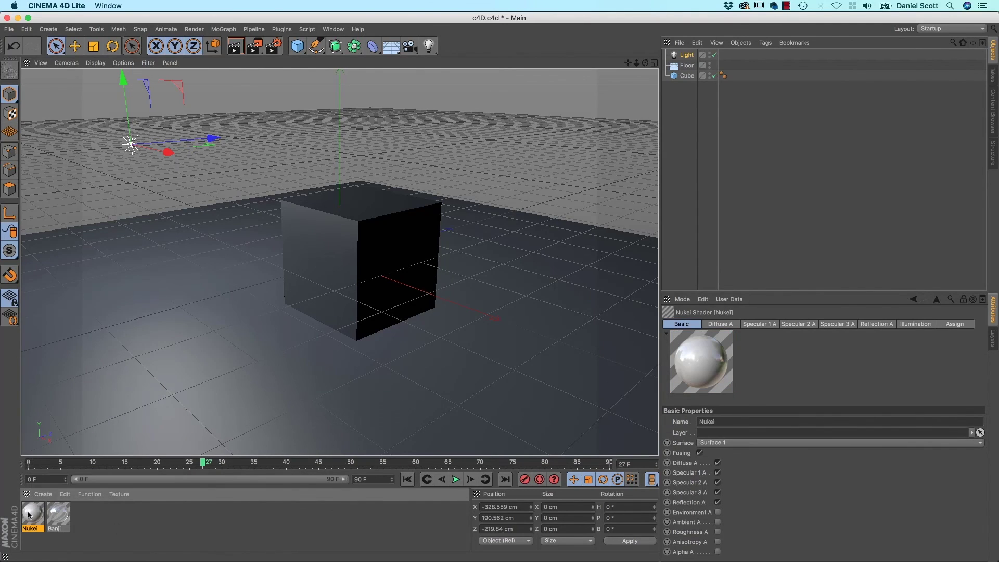
{"action": "left_click_drag", "start_coordinate": [29, 515], "coordinate": [228, 393]}
{"action": "key", "text": "super+r"}
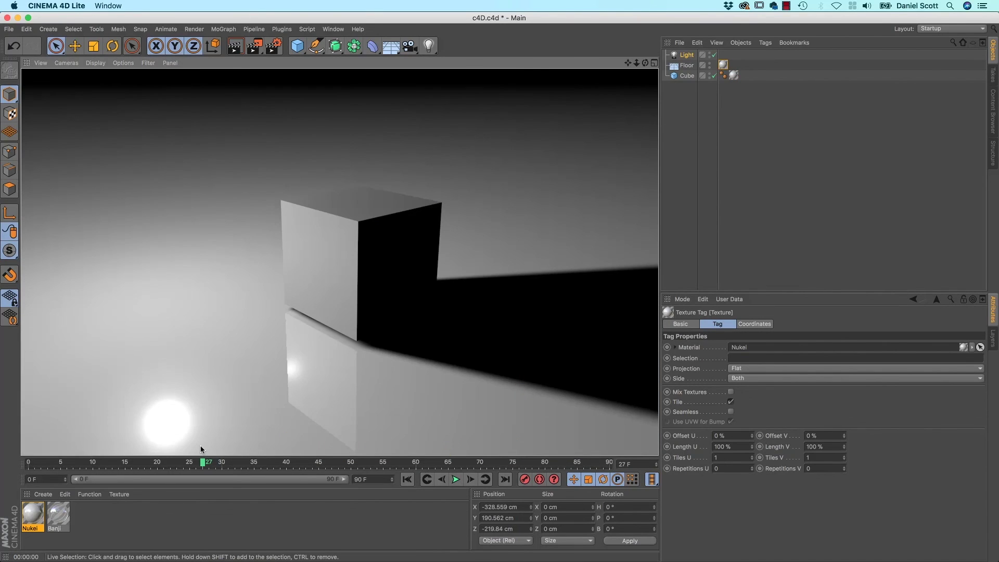
Step: Dismiss the render and scrub the timeline to about frame 52 to see the cube's later position
{"action": "left_click", "coordinate": [273, 320]}
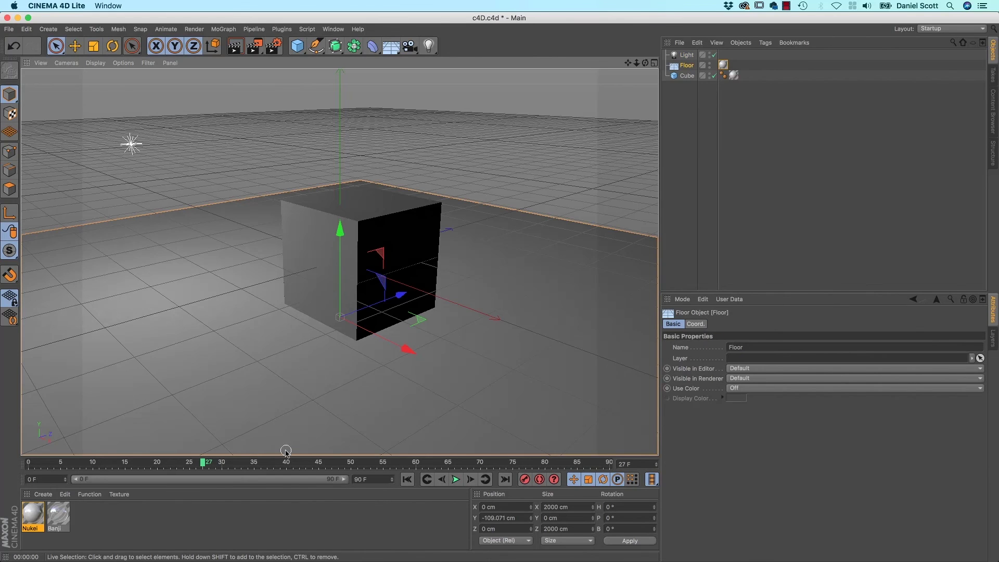
{"action": "left_click_drag", "start_coordinate": [233, 464], "coordinate": [365, 465]}
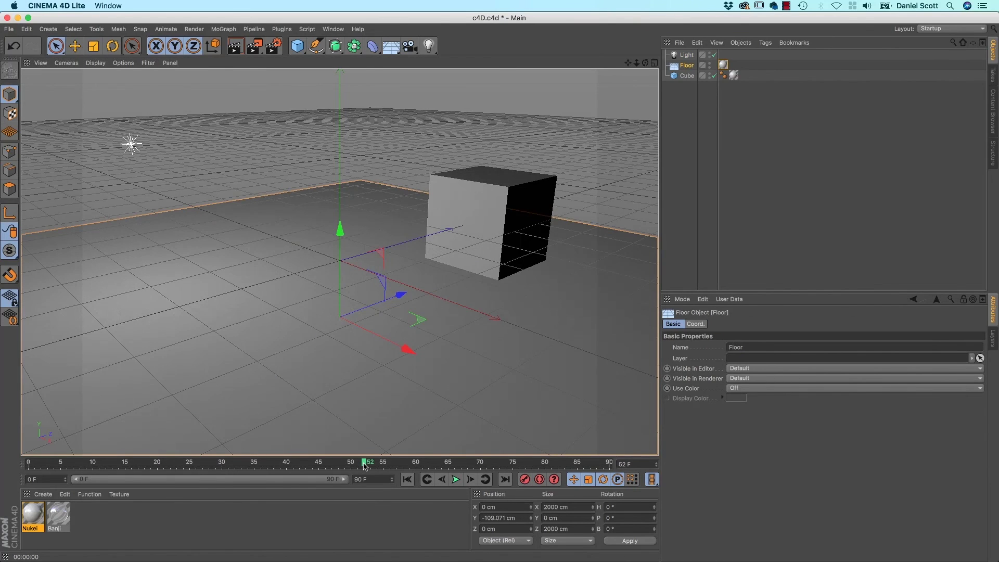